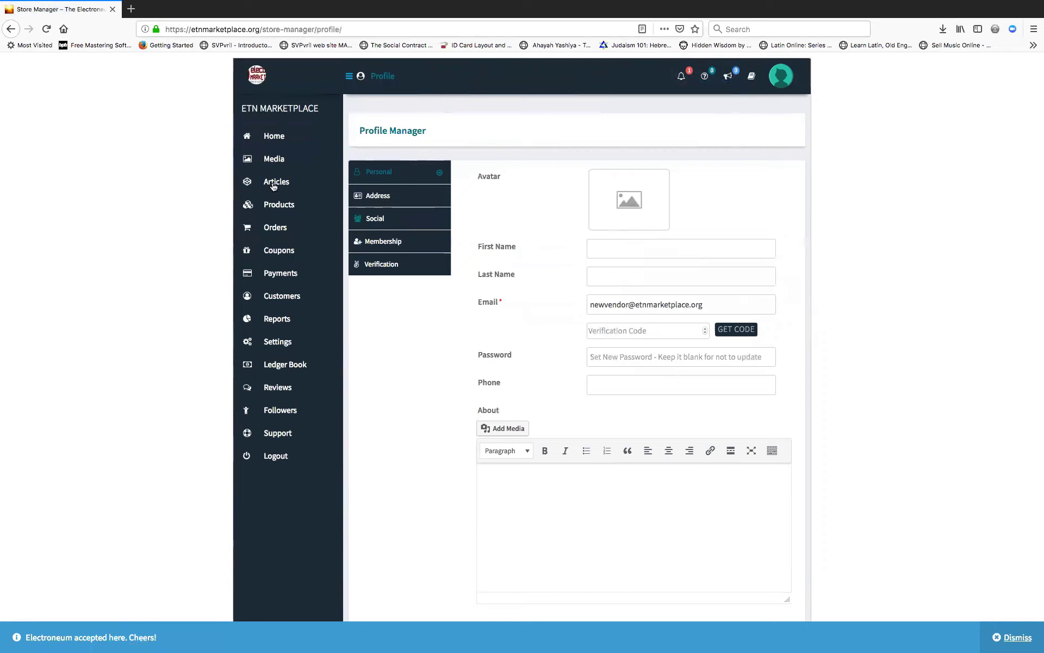
Start adding a new product to the store and set its type to Variable Product
{"action": "mouse_move", "coordinate": [279, 205]}
{"action": "left_click", "coordinate": [363, 207]}
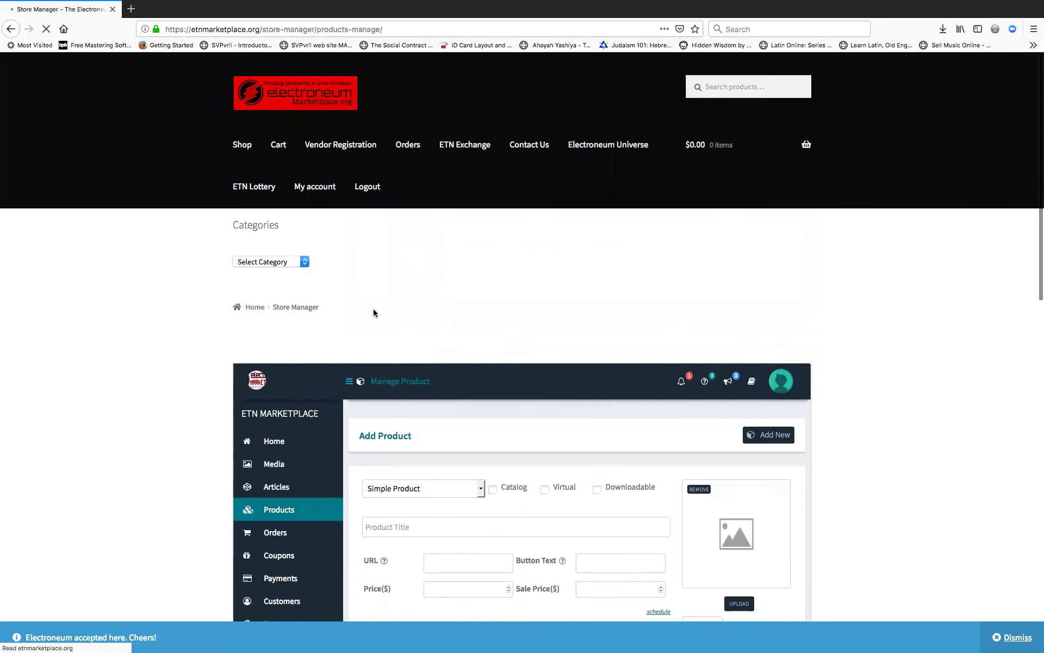
{"action": "scroll", "coordinate": [373, 309], "scroll_direction": "down", "scroll_amount": 3}
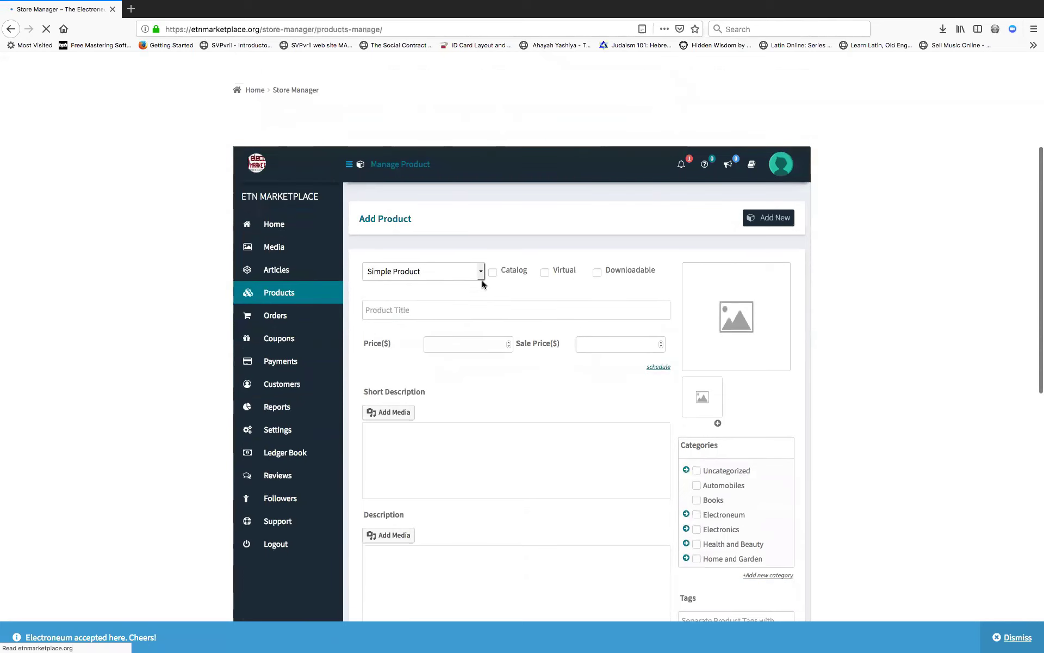
{"action": "left_click", "coordinate": [482, 272]}
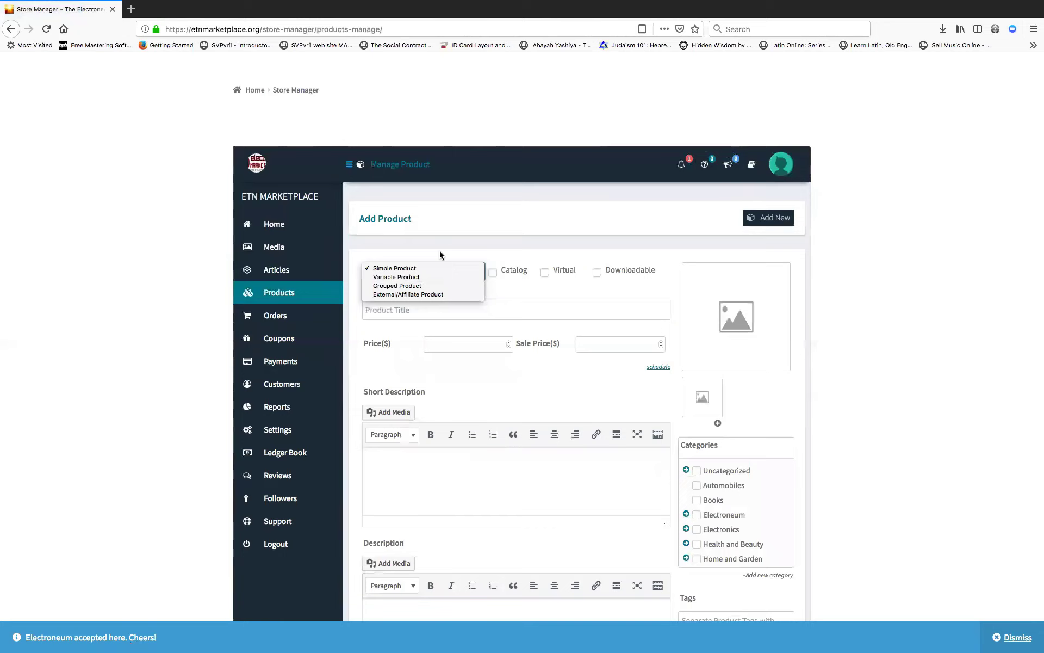
{"action": "left_click", "coordinate": [415, 278]}
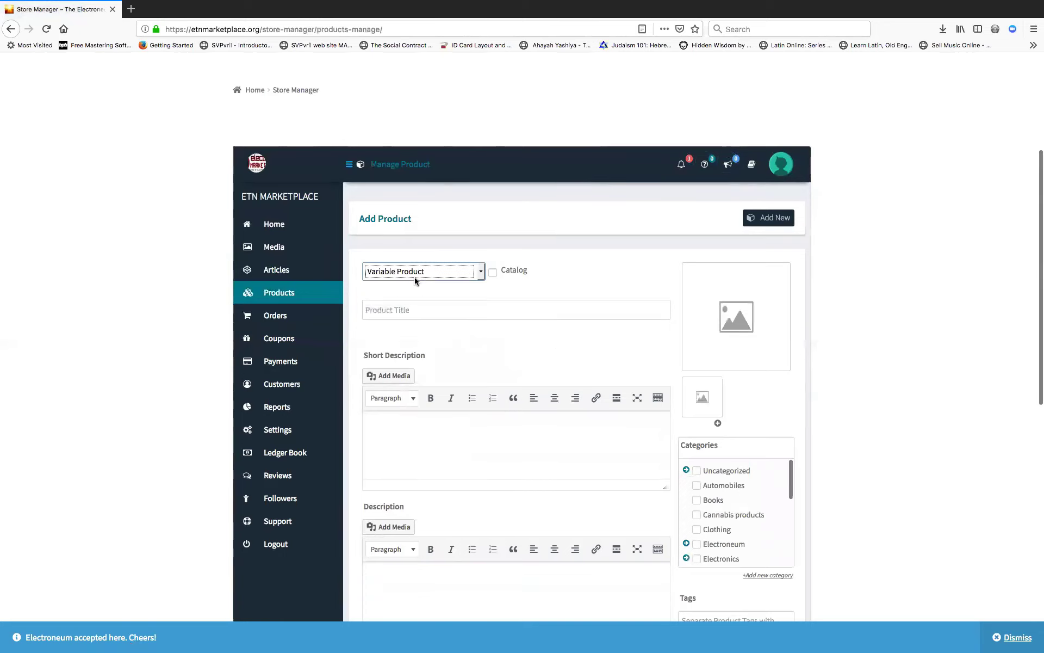
Enter the product title "new vendor tshirt with different sizes and colors"
{"action": "left_click", "coordinate": [424, 307]}
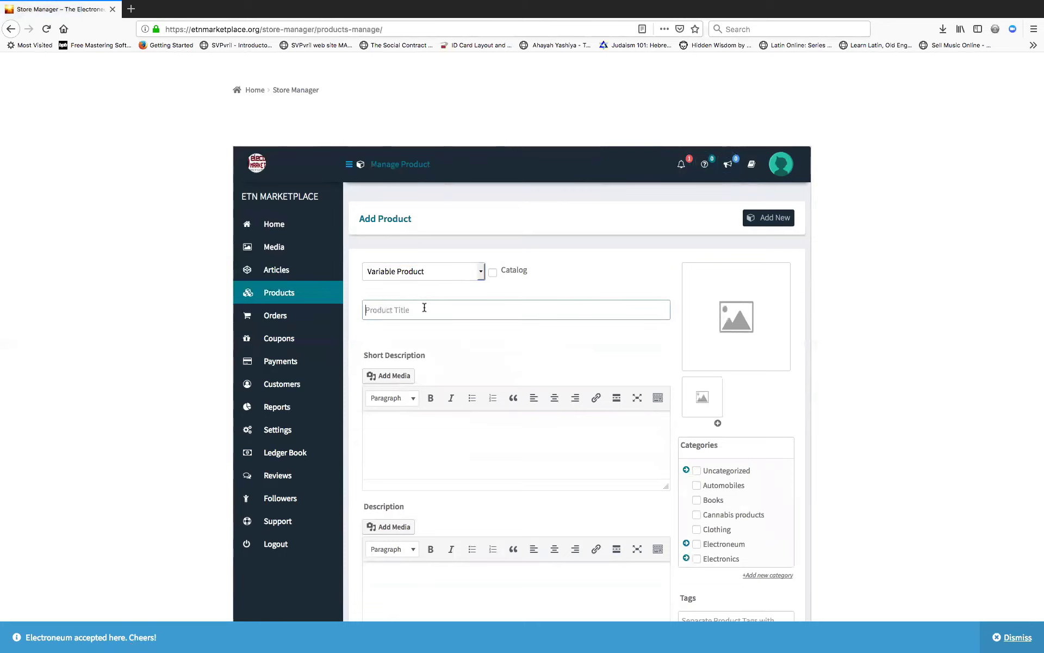
{"action": "type", "text": "new vendor"}
{"action": "type", "text": " tshirt with di"}
{"action": "type", "text": "fferent si"}
{"action": "type", "text": "zes a"}
{"action": "key", "text": "BackSpace"}
{"action": "type", "text": "s and colors"}
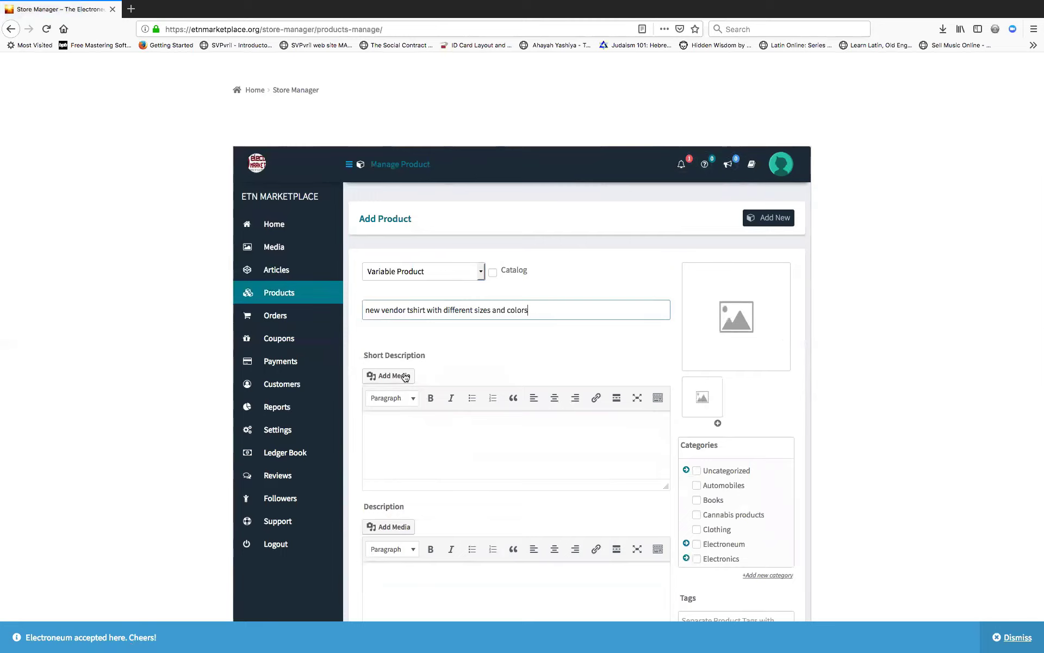
Write "new tshirt...lol didn't mean to cuss" as the product's short description
{"action": "left_click", "coordinate": [445, 457]}
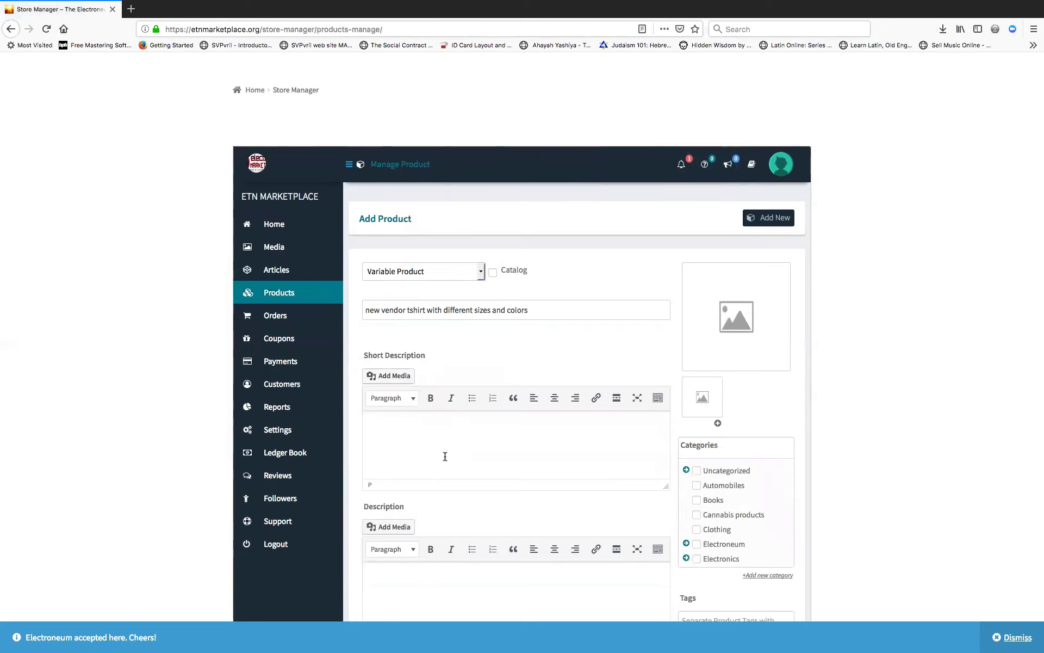
{"action": "type", "text": "bew r"}
{"action": "key", "text": "BackSpace"}
{"action": "key", "text": "BackSpace"}
{"action": "key", "text": "BackSpace"}
{"action": "key", "text": "BackSpace"}
{"action": "key", "text": "BackSpace"}
{"action": "type", "text": "nwq"}
{"action": "key", "text": "BackSpace"}
{"action": "key", "text": "BackSpace"}
{"action": "type", "text": "e"}
{"action": "type", "text": "w rshit"}
{"action": "key", "text": "BackSpace"}
{"action": "type", "text": "tshirt...lol didn't mean to cuss"}
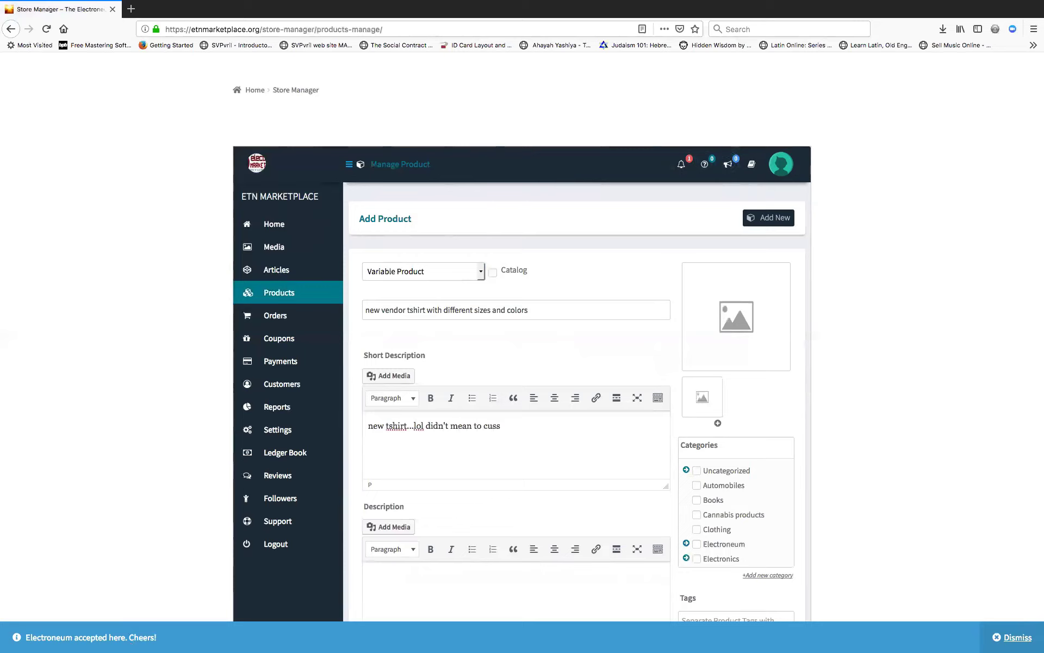
Shorten the short description to "new tshirt..." by deleting the joke at its end
{"action": "key", "text": "BackSpace"}
{"action": "key", "text": "BackSpace"}
{"action": "key", "text": "BackSpace"}
{"action": "key", "text": "BackSpace"}
{"action": "key", "text": "BackSpace"}
{"action": "key", "text": "BackSpace"}
{"action": "key", "text": "BackSpace"}
{"action": "key", "text": "BackSpace"}
{"action": "key", "text": "BackSpace"}
{"action": "key", "text": "BackSpace"}
{"action": "key", "text": "BackSpace"}
{"action": "key", "text": "BackSpace"}
{"action": "key", "text": "BackSpace"}
{"action": "key", "text": "BackSpace"}
{"action": "key", "text": "BackSpace"}
{"action": "key", "text": "BackSpace"}
{"action": "key", "text": "BackSpace"}
{"action": "key", "text": "BackSpace"}
{"action": "key", "text": "BackSpace"}
{"action": "key", "text": "BackSpace"}
Assign the product to the Clothing category
{"action": "scroll", "coordinate": [599, 484], "scroll_direction": "down", "scroll_amount": 2}
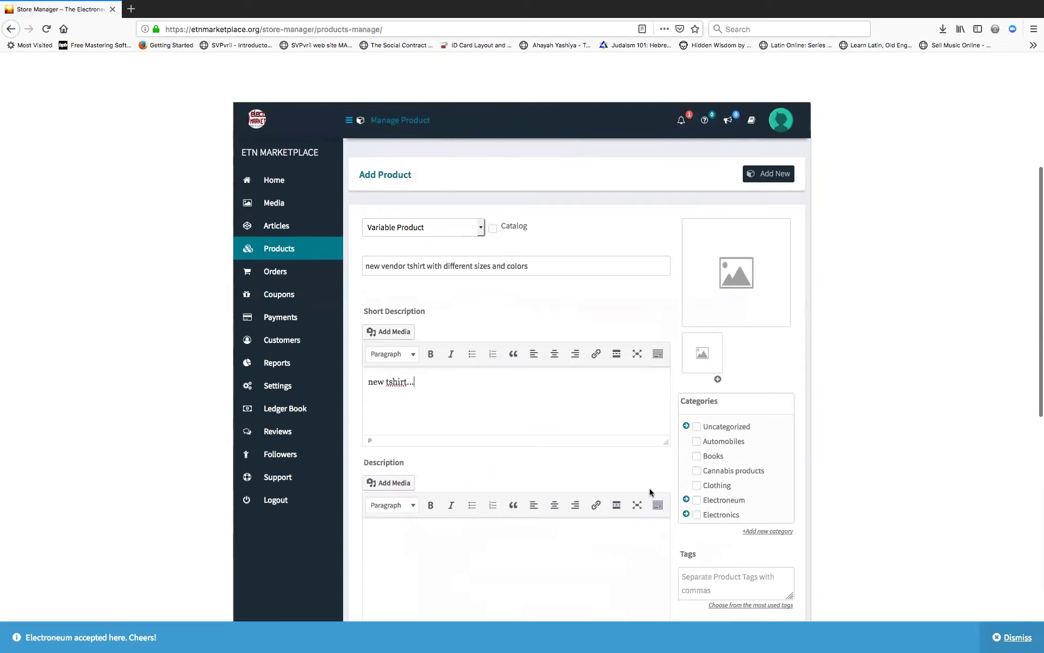
{"action": "left_click", "coordinate": [697, 485]}
Activate the product's Color attribute and add the values Black, Blue and Green to it
{"action": "scroll", "coordinate": [617, 462], "scroll_direction": "down", "scroll_amount": 10}
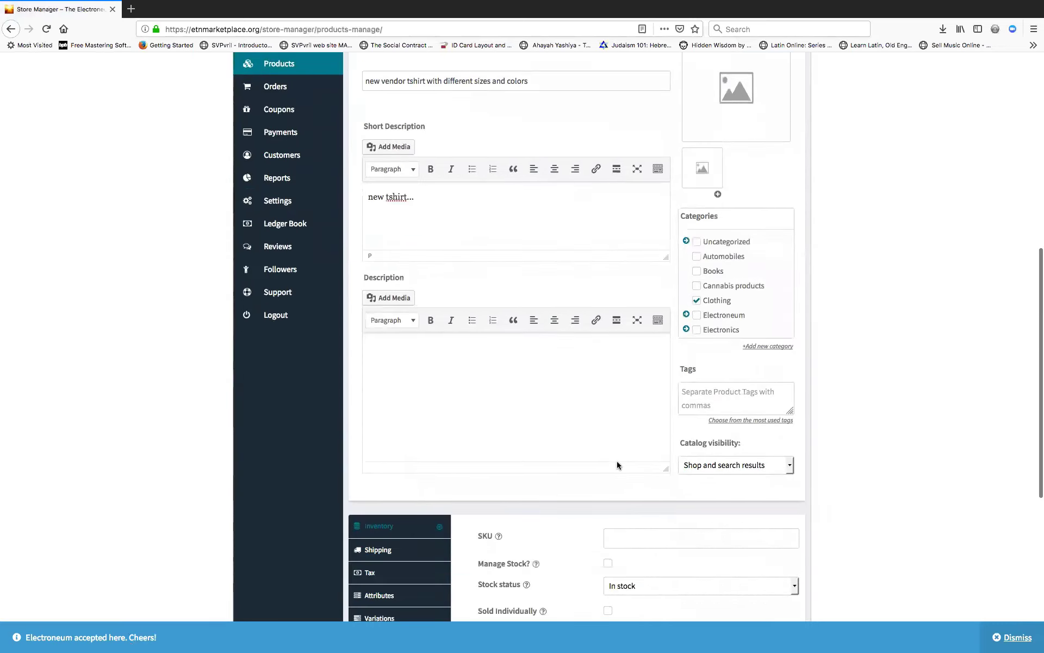
{"action": "scroll", "coordinate": [617, 461], "scroll_direction": "down", "scroll_amount": 4}
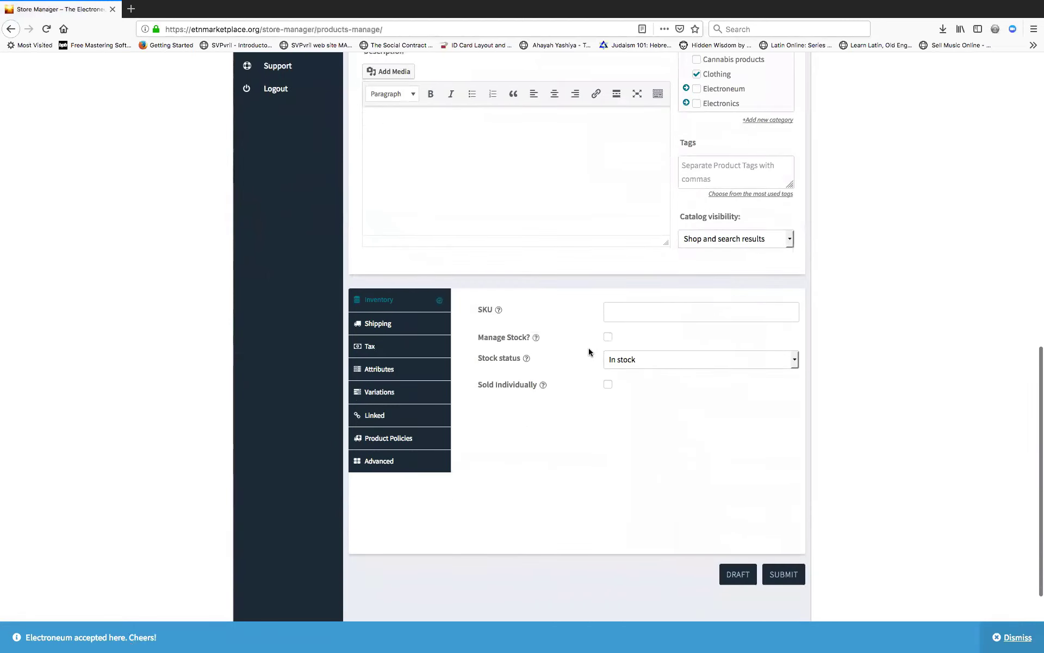
{"action": "left_click", "coordinate": [382, 375]}
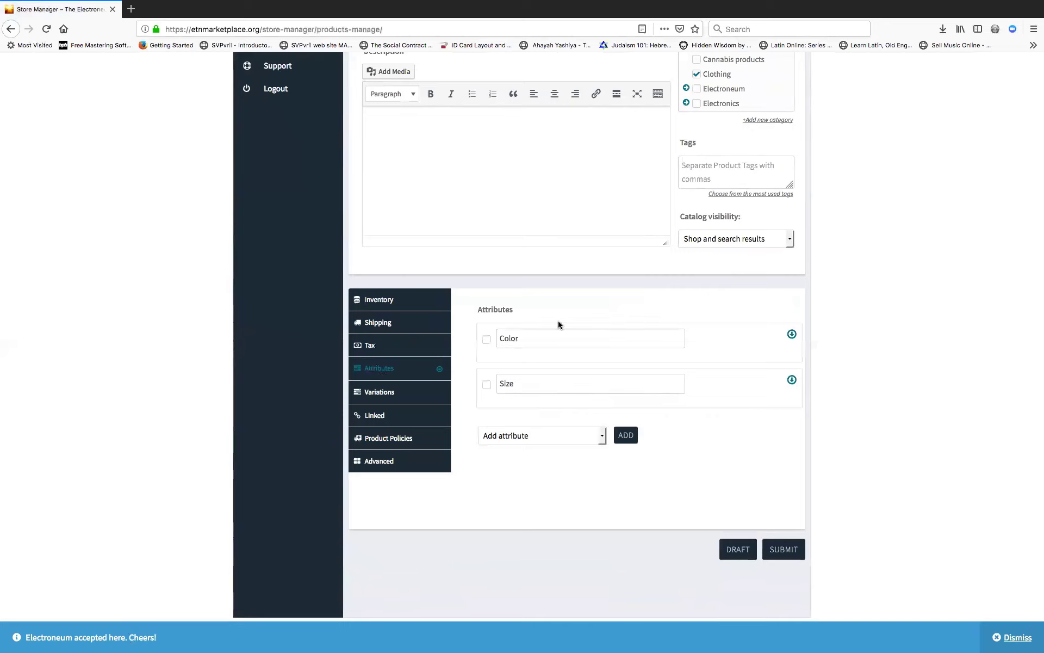
{"action": "left_click", "coordinate": [487, 341]}
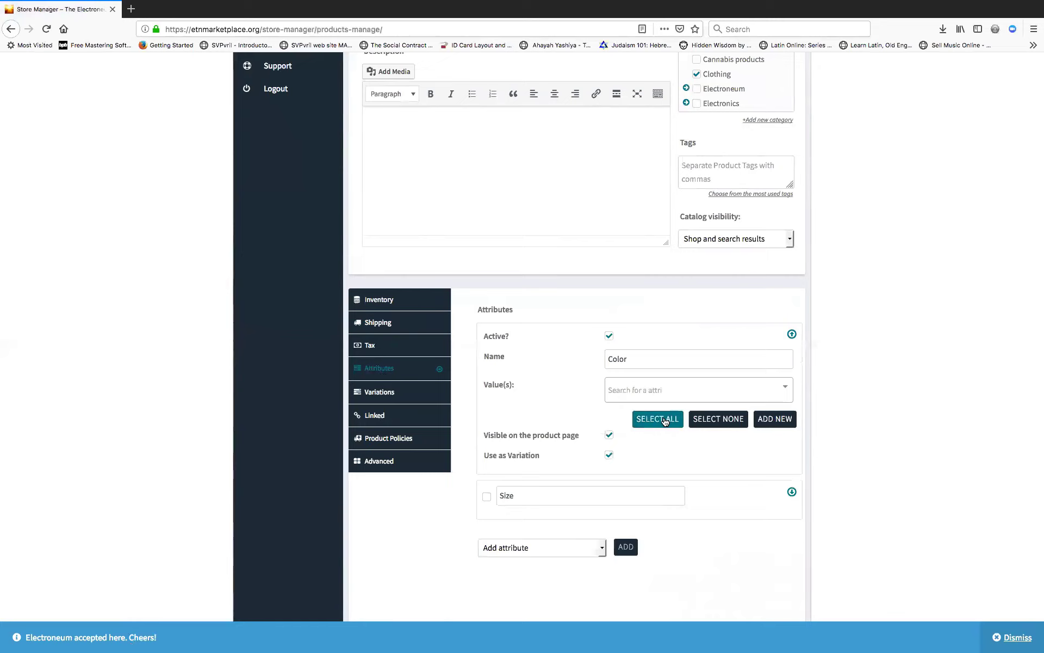
{"action": "left_click", "coordinate": [786, 386]}
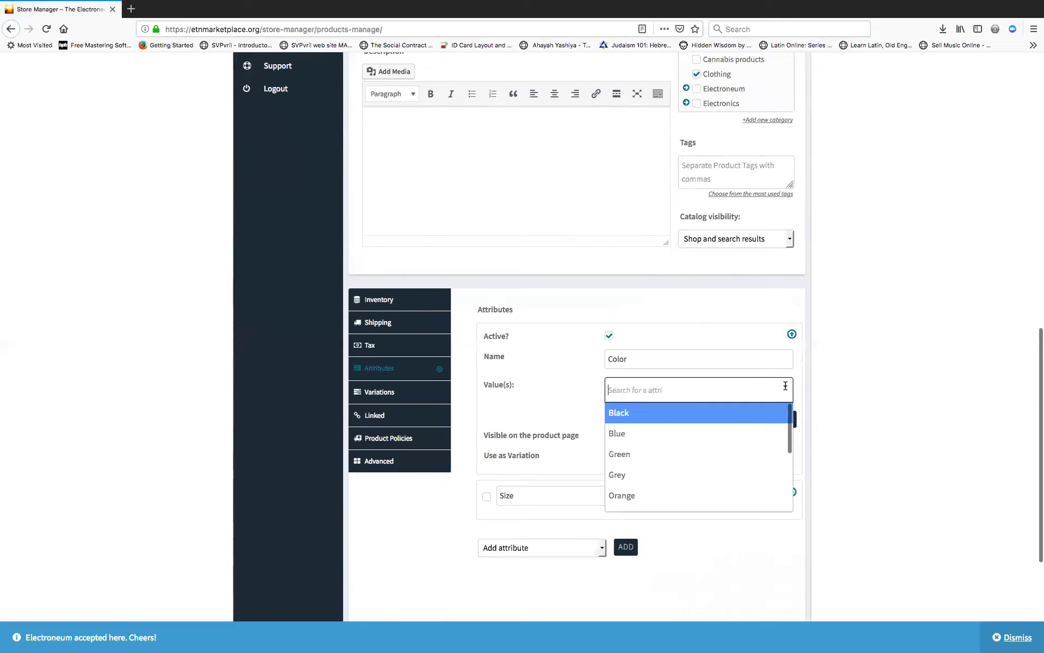
{"action": "left_click", "coordinate": [673, 414]}
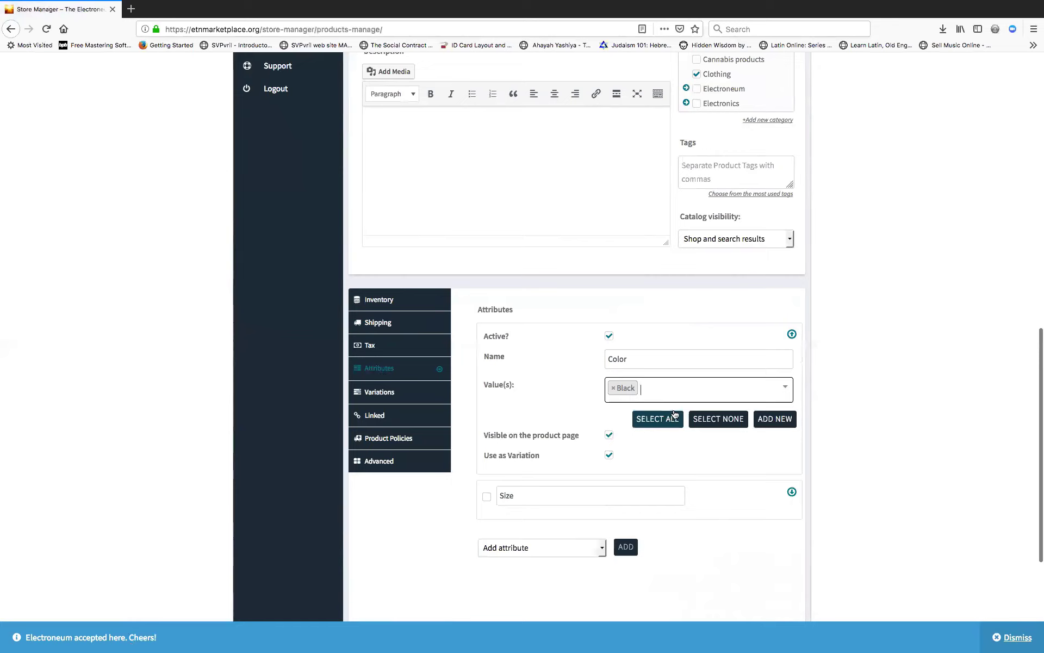
{"action": "left_click", "coordinate": [786, 385]}
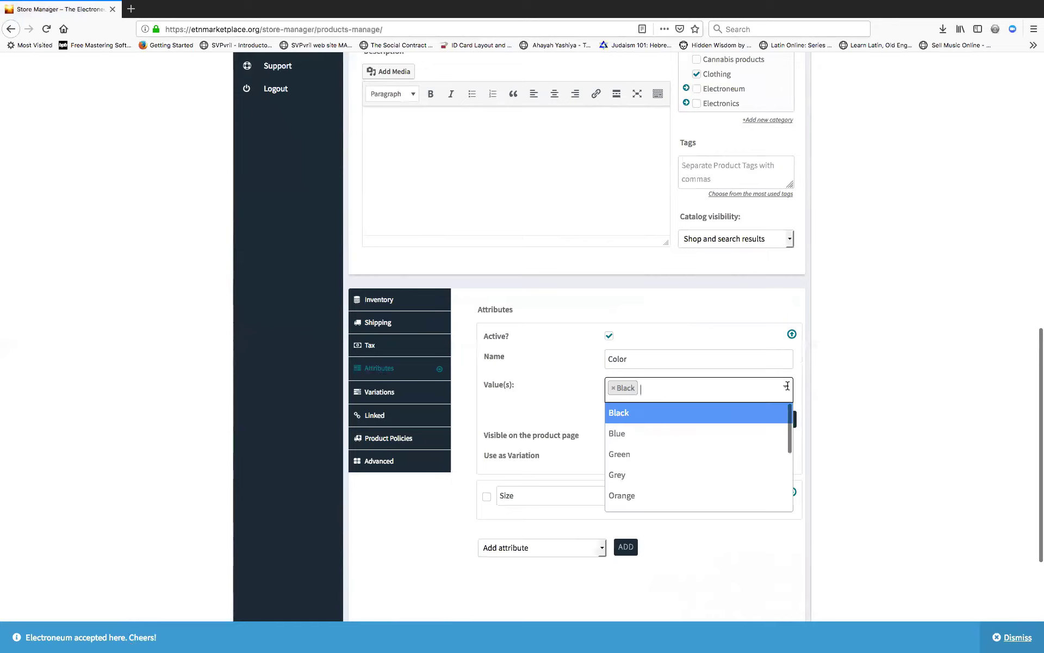
{"action": "left_click", "coordinate": [624, 442]}
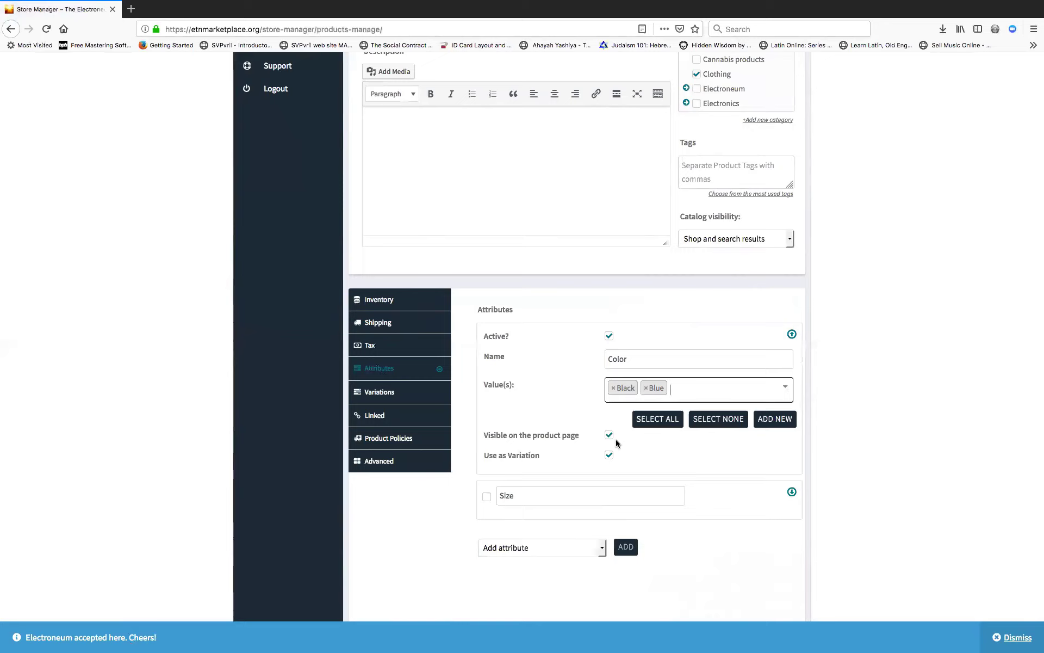
{"action": "left_click", "coordinate": [787, 385]}
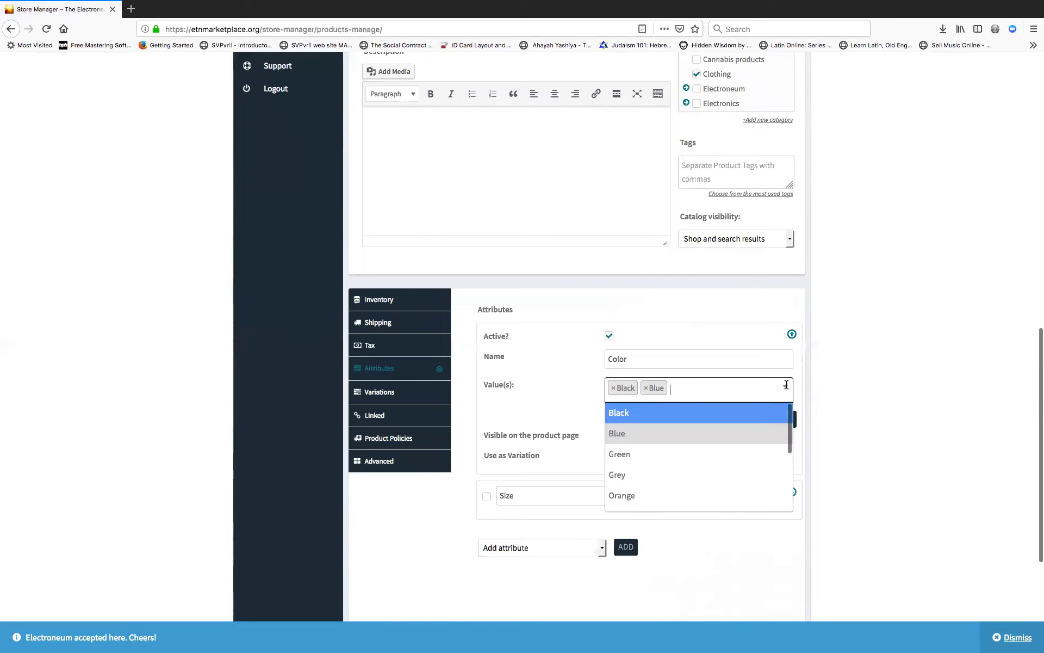
{"action": "left_click", "coordinate": [652, 454]}
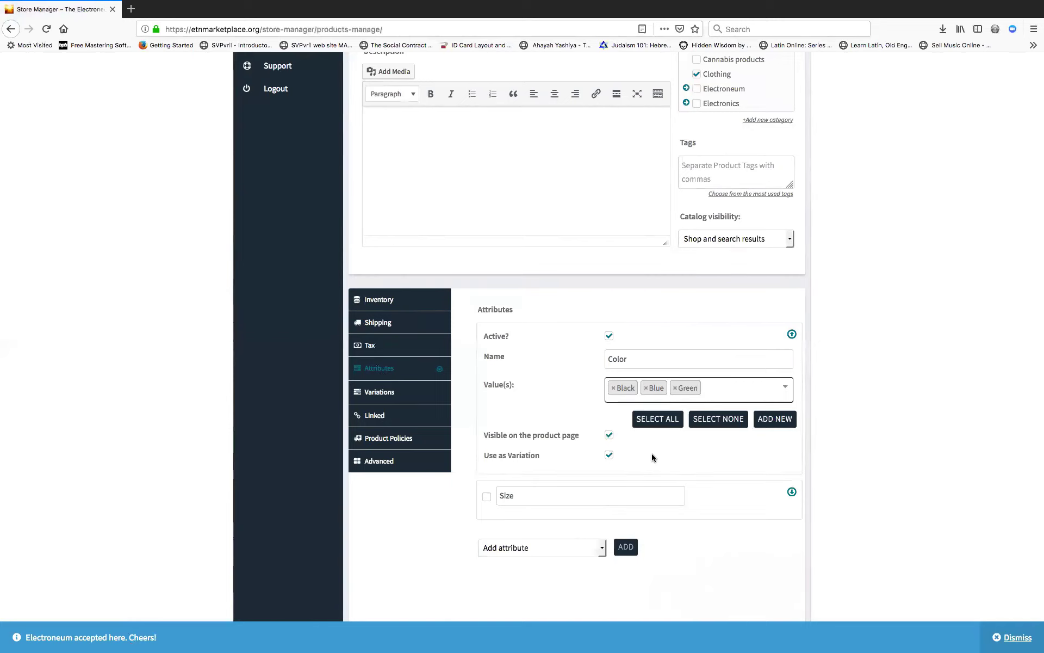
Activate the Size attribute with all of its available values and submit the product
{"action": "left_click", "coordinate": [487, 497]}
{"action": "scroll", "coordinate": [585, 517], "scroll_direction": "down", "scroll_amount": 2}
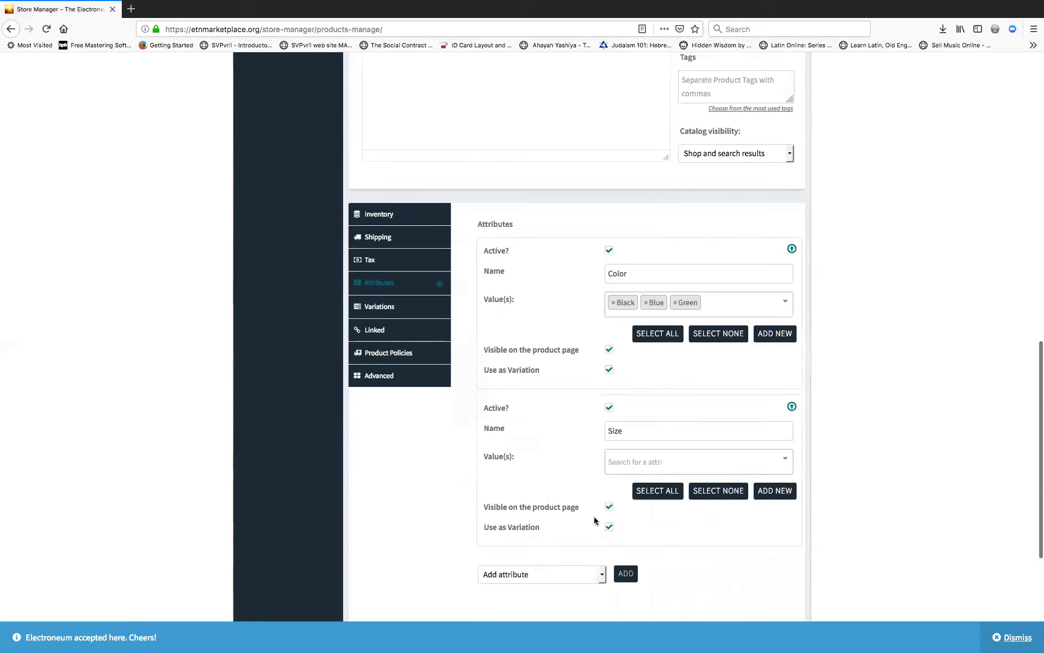
{"action": "left_click", "coordinate": [671, 496]}
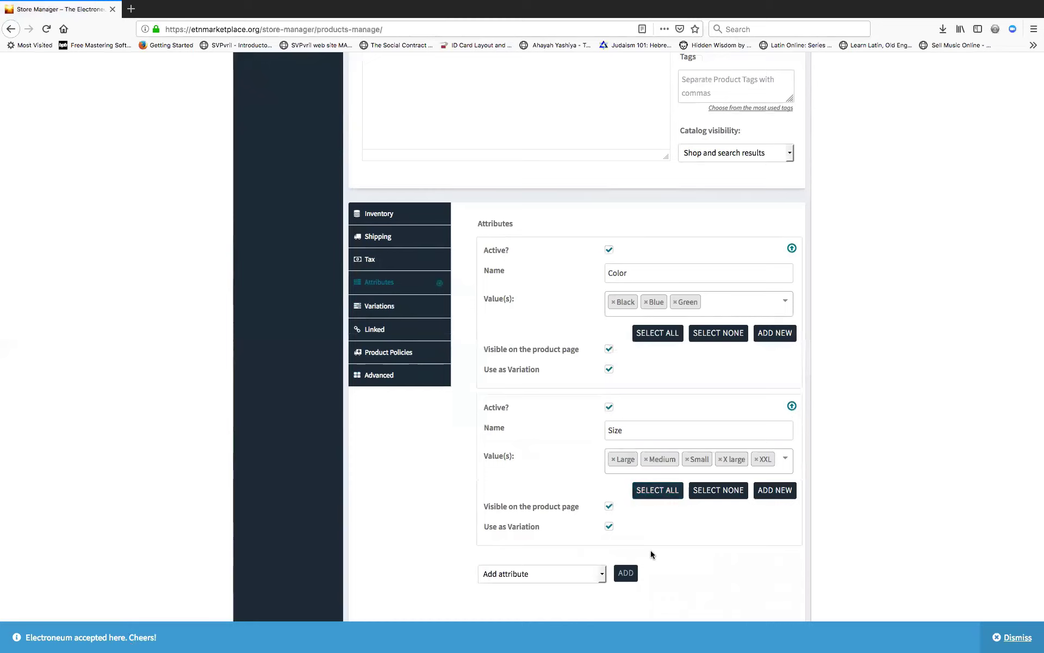
{"action": "scroll", "coordinate": [650, 550], "scroll_direction": "down", "scroll_amount": 3}
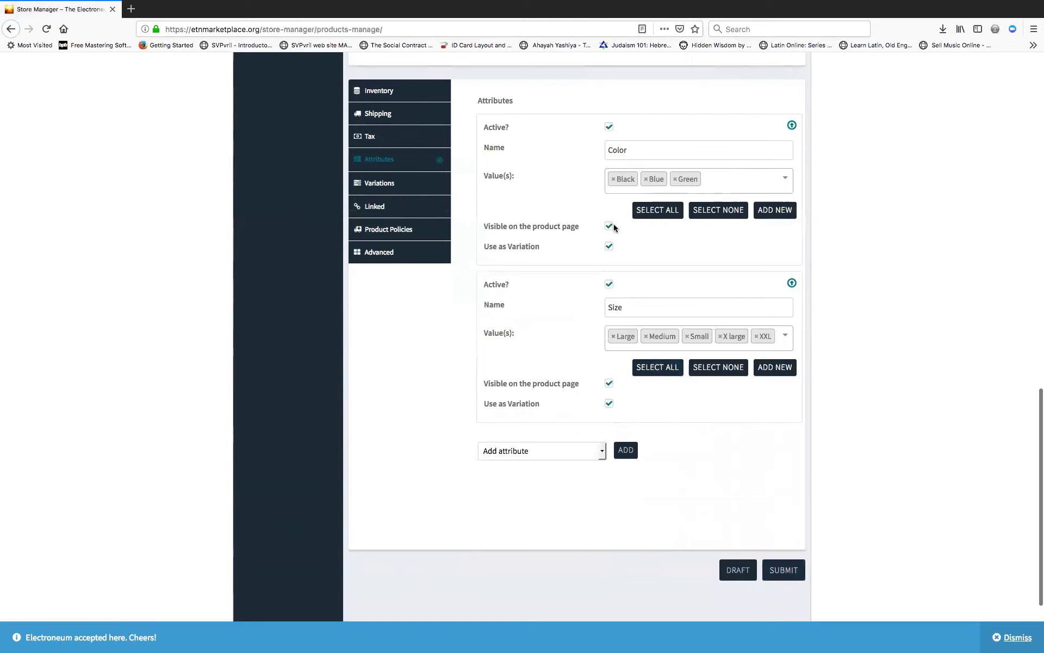
{"action": "left_click", "coordinate": [784, 570]}
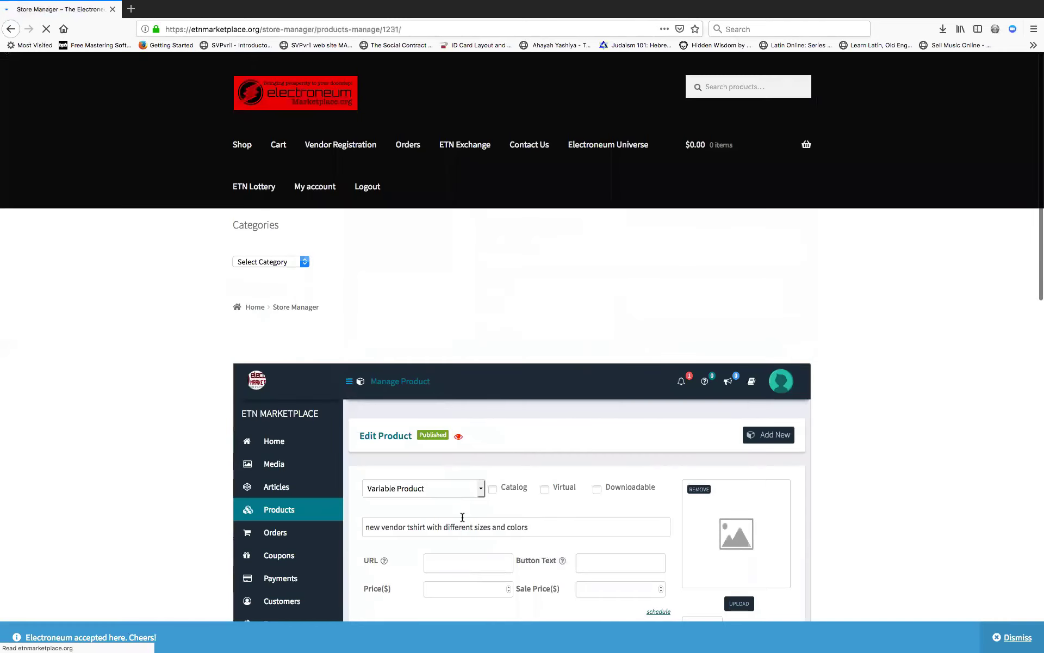
Expand the submitted product's first variation, enable it and set its regular price to 10.99
{"action": "scroll", "coordinate": [463, 517], "scroll_direction": "down", "scroll_amount": 6}
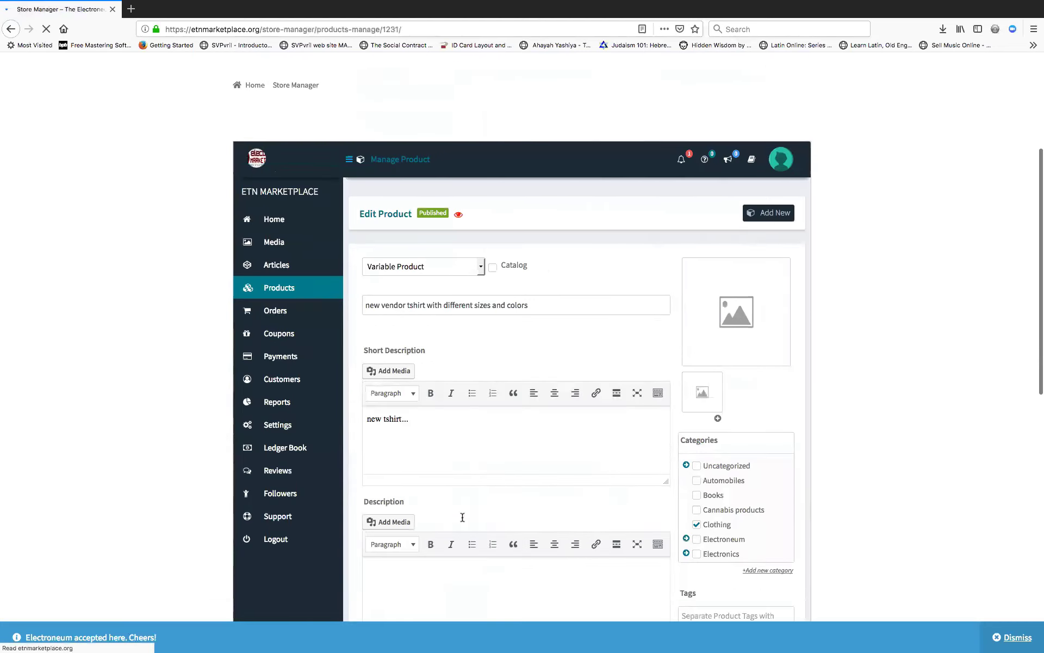
{"action": "scroll", "coordinate": [463, 521], "scroll_direction": "down", "scroll_amount": 3}
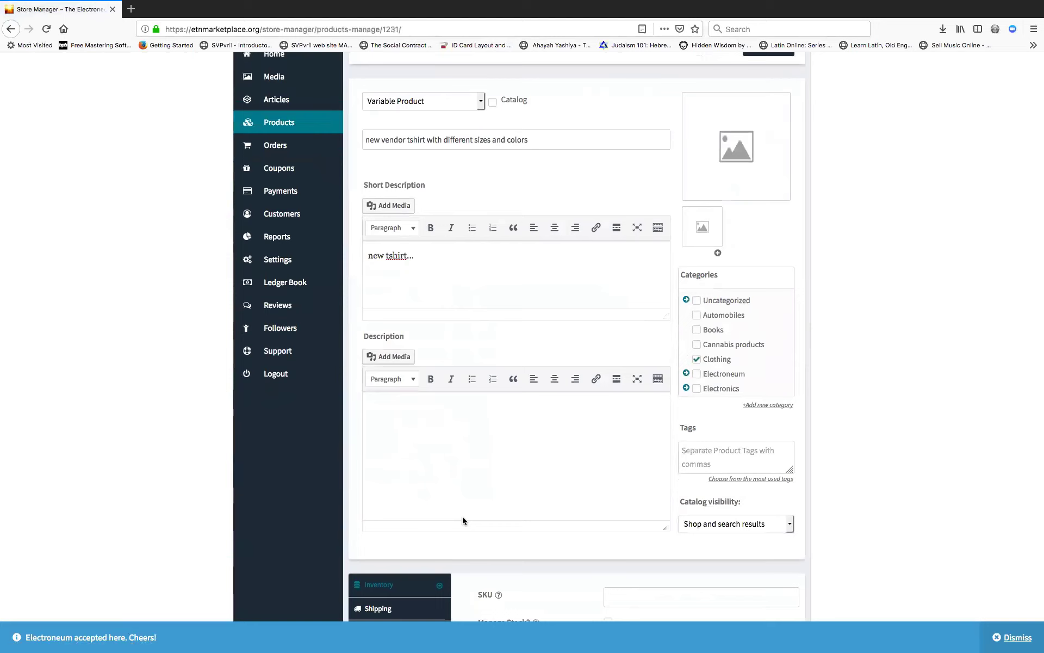
{"action": "scroll", "coordinate": [462, 517], "scroll_direction": "down", "scroll_amount": 4}
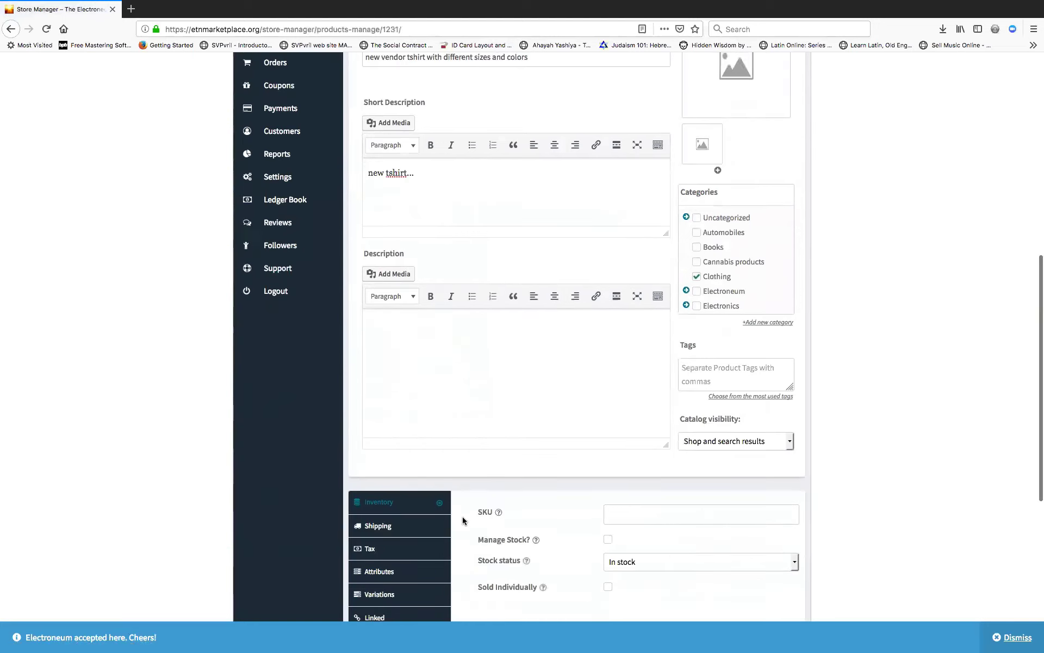
{"action": "left_click", "coordinate": [375, 453]}
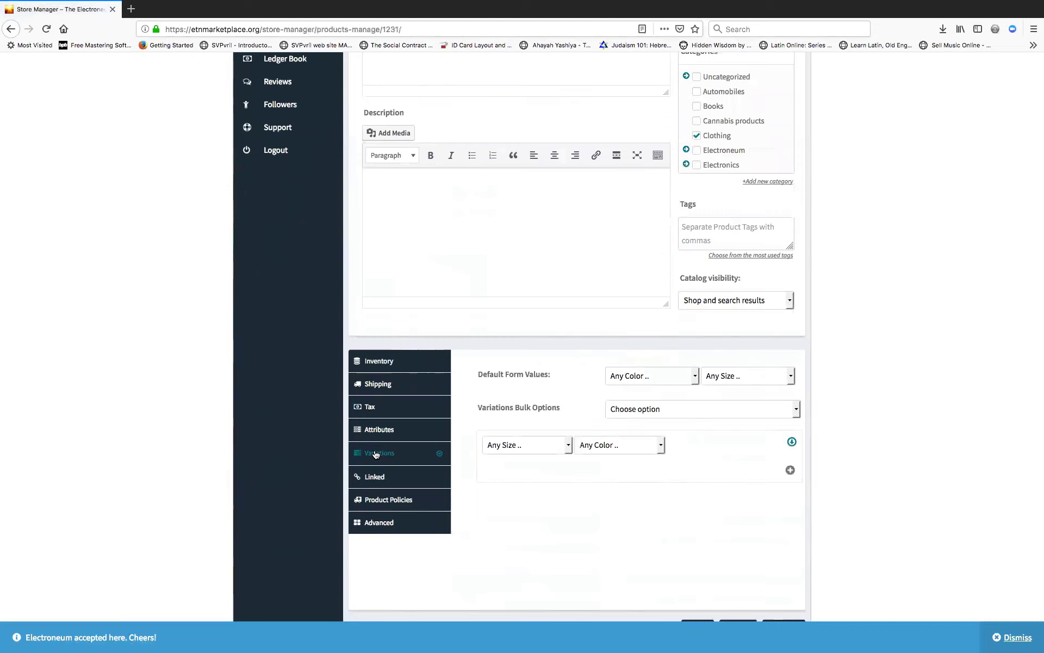
{"action": "left_click", "coordinate": [380, 433]}
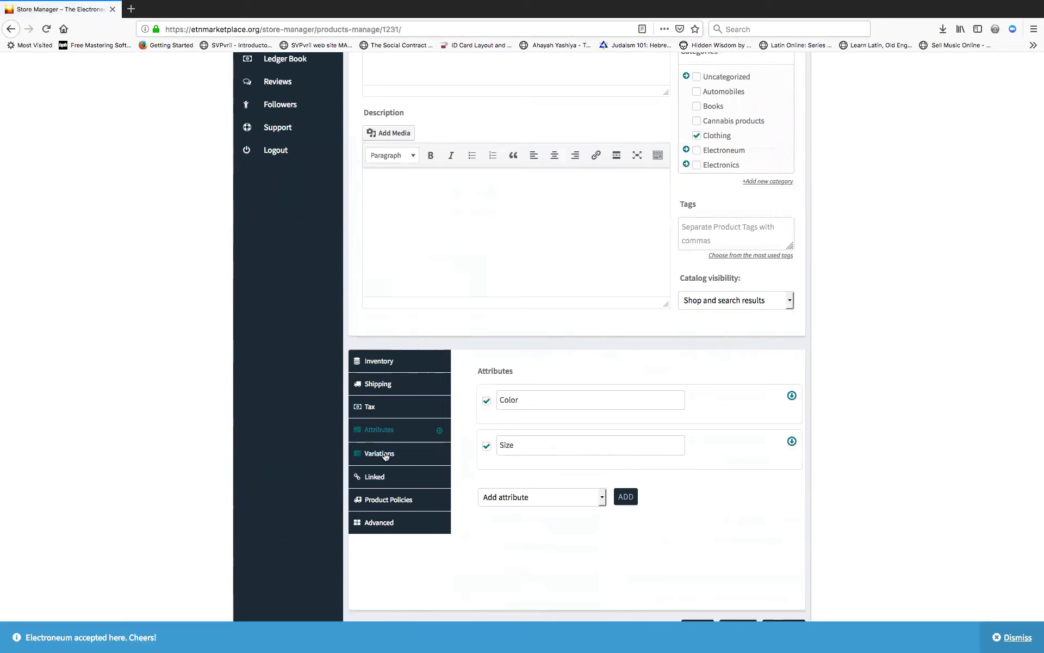
{"action": "left_click", "coordinate": [386, 456]}
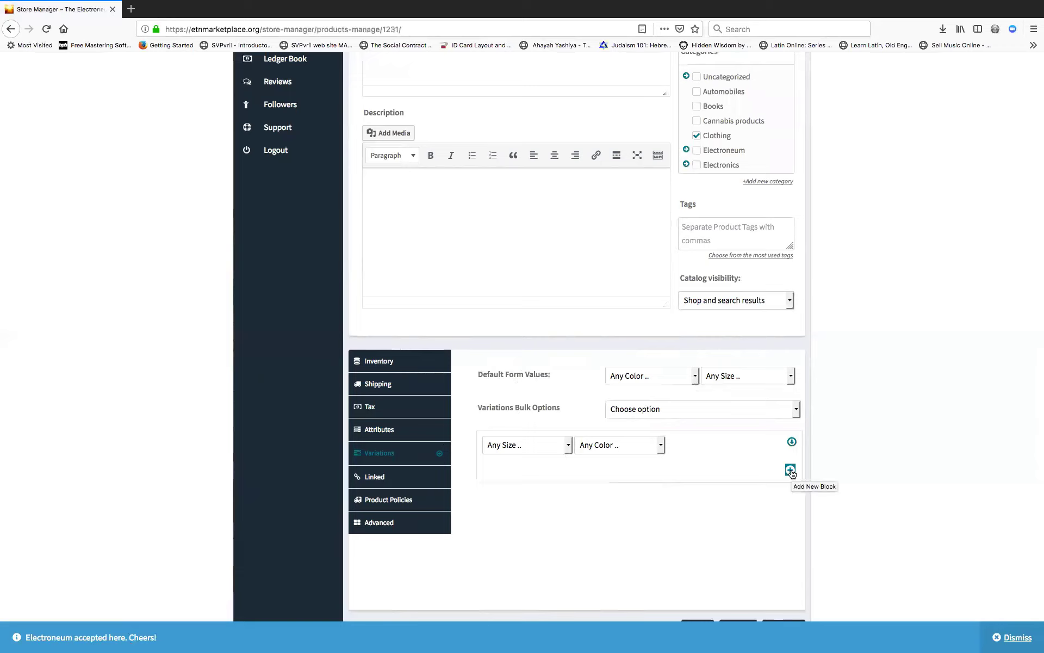
{"action": "left_click", "coordinate": [792, 443]}
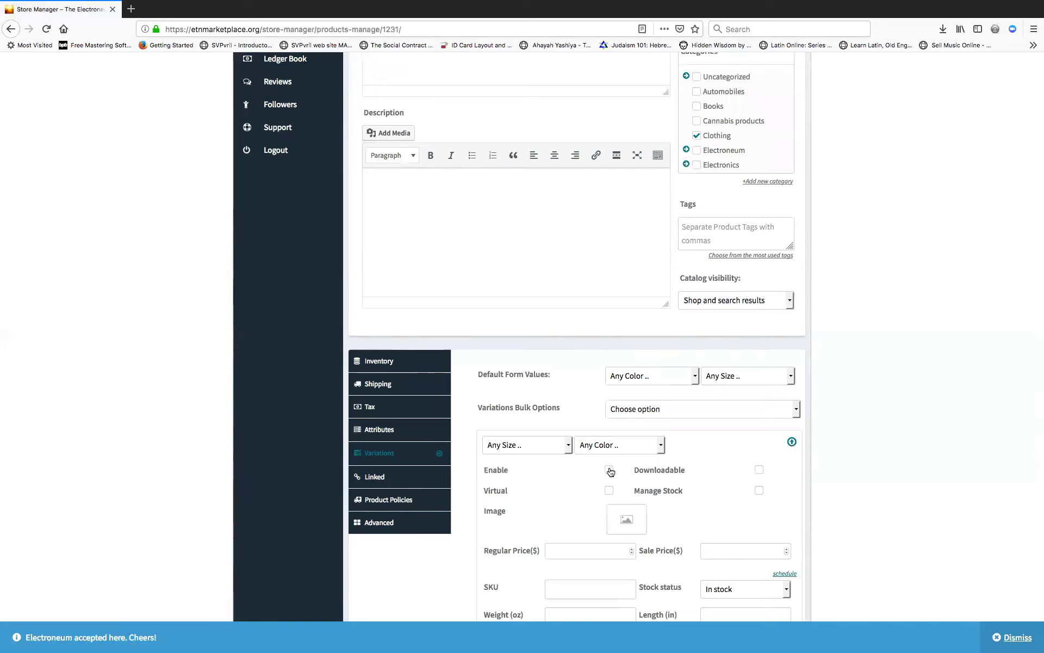
{"action": "scroll", "coordinate": [611, 471], "scroll_direction": "down", "scroll_amount": 5}
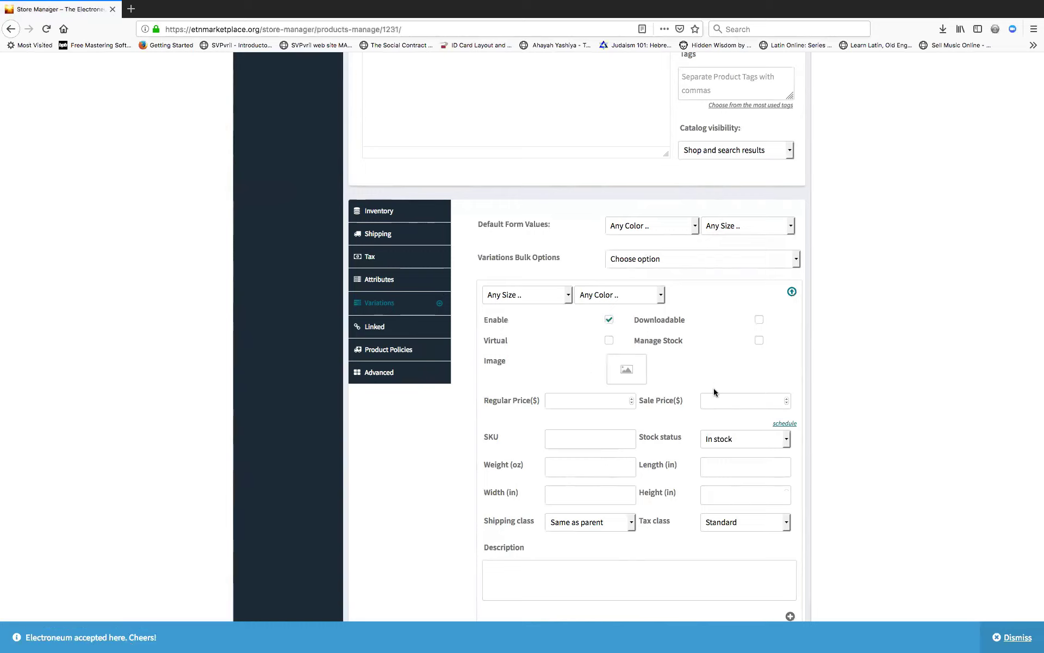
{"action": "left_click", "coordinate": [579, 396]}
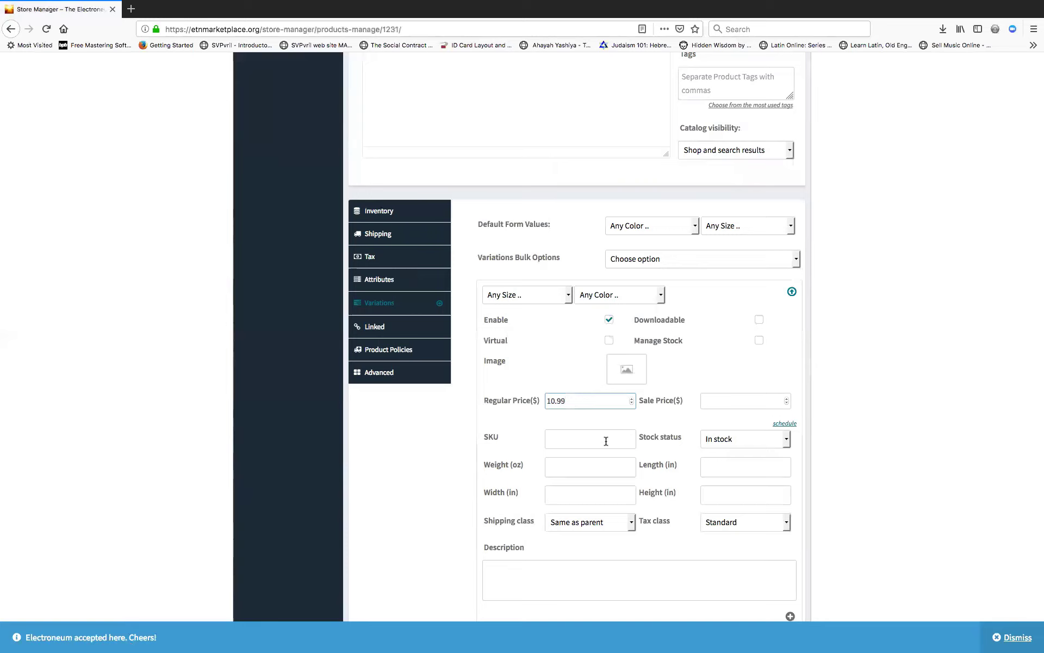
Keep the first variation applicable to any size and submit the product with its variation settings
{"action": "scroll", "coordinate": [606, 440], "scroll_direction": "down", "scroll_amount": 5}
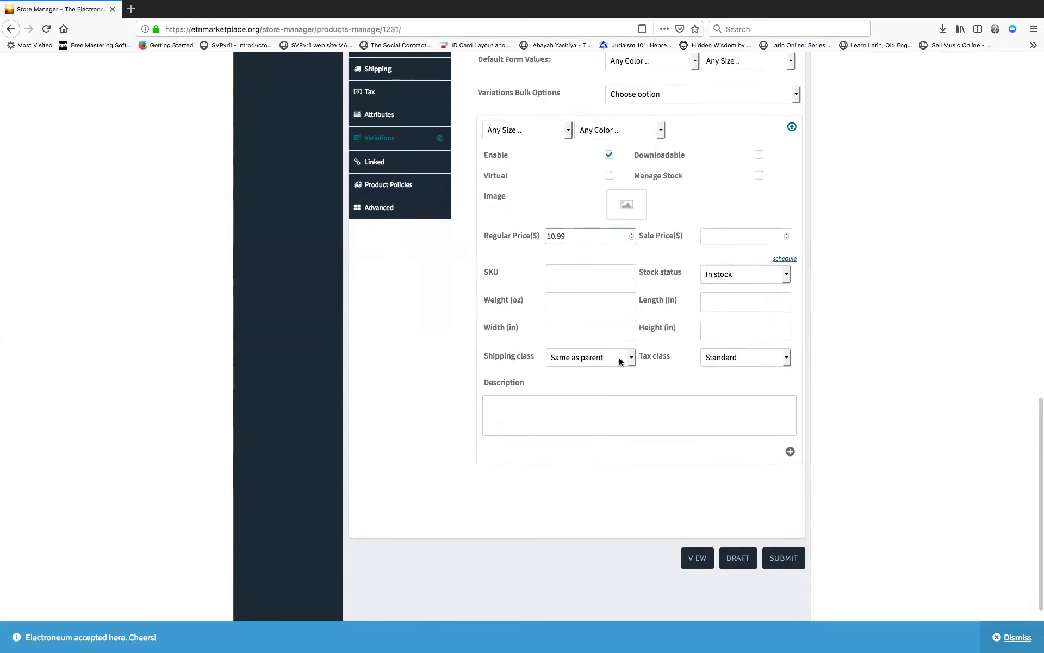
{"action": "scroll", "coordinate": [640, 345], "scroll_direction": "up", "scroll_amount": 3}
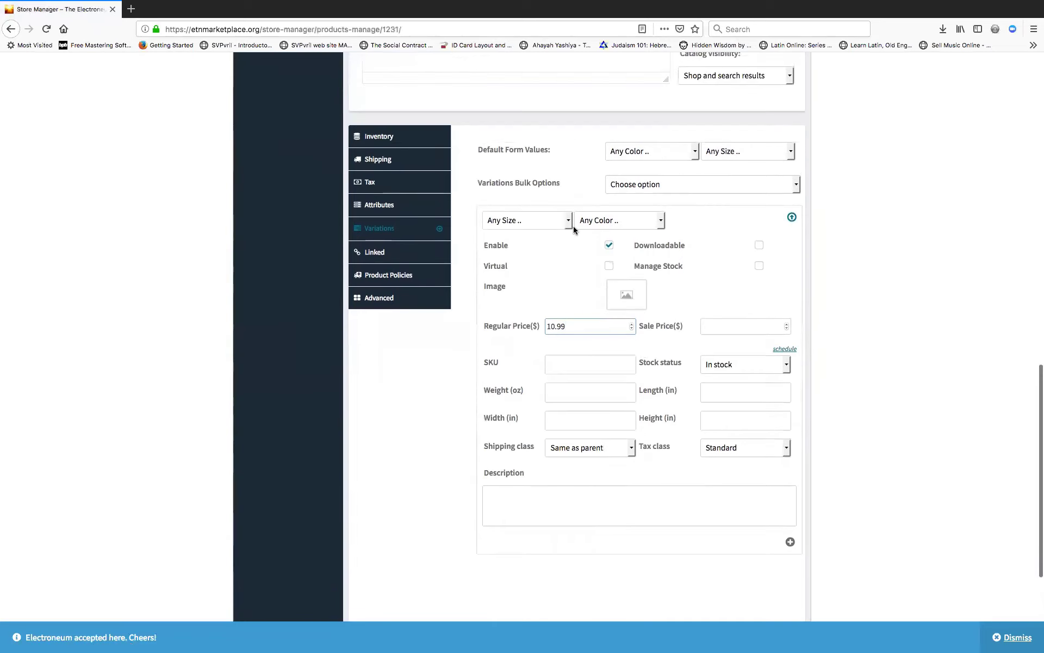
{"action": "left_click", "coordinate": [569, 227]}
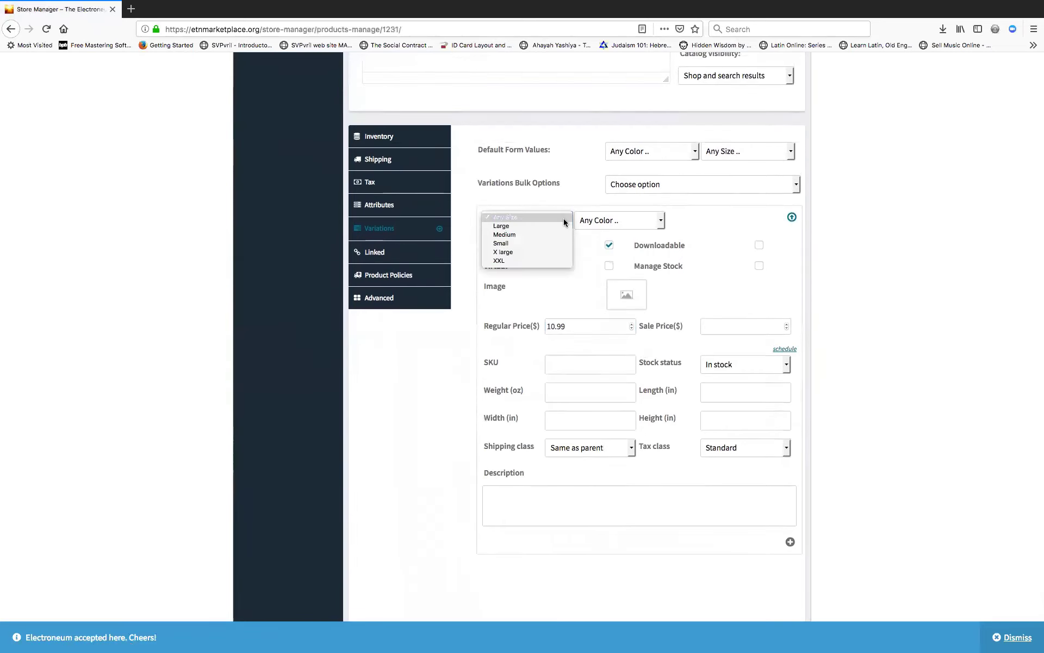
{"action": "left_click", "coordinate": [563, 218]}
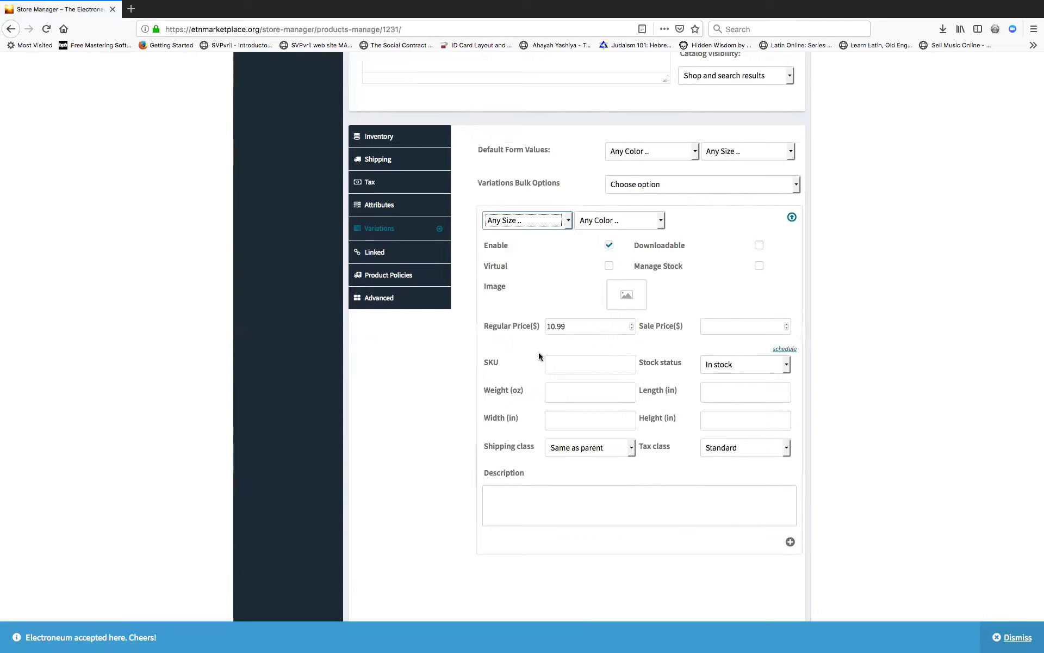
{"action": "scroll", "coordinate": [573, 401], "scroll_direction": "down", "scroll_amount": 4}
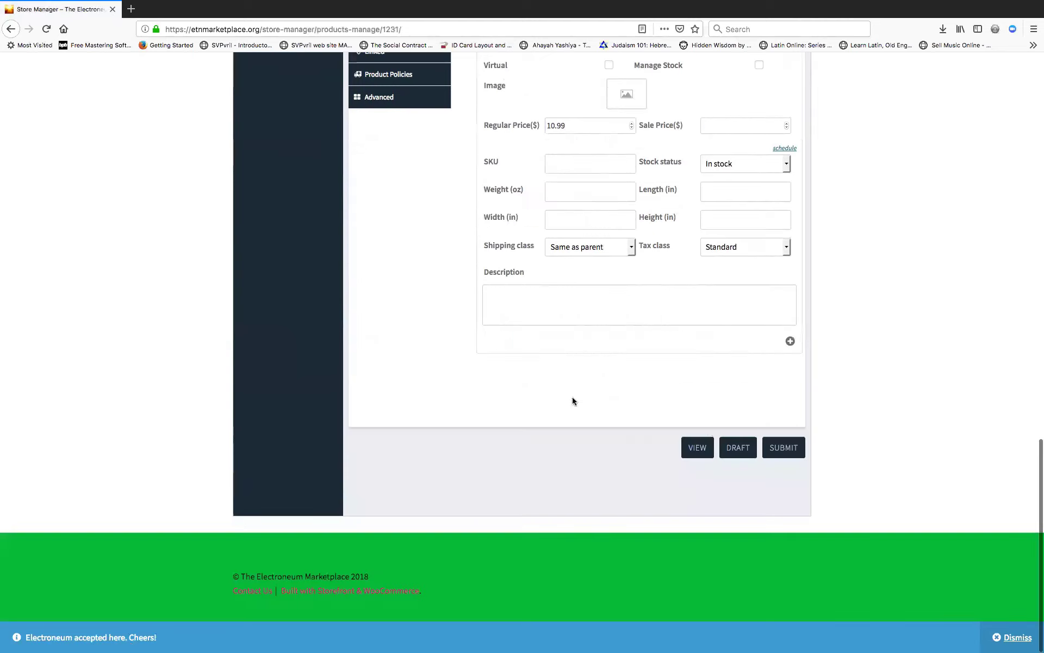
{"action": "left_click", "coordinate": [785, 447]}
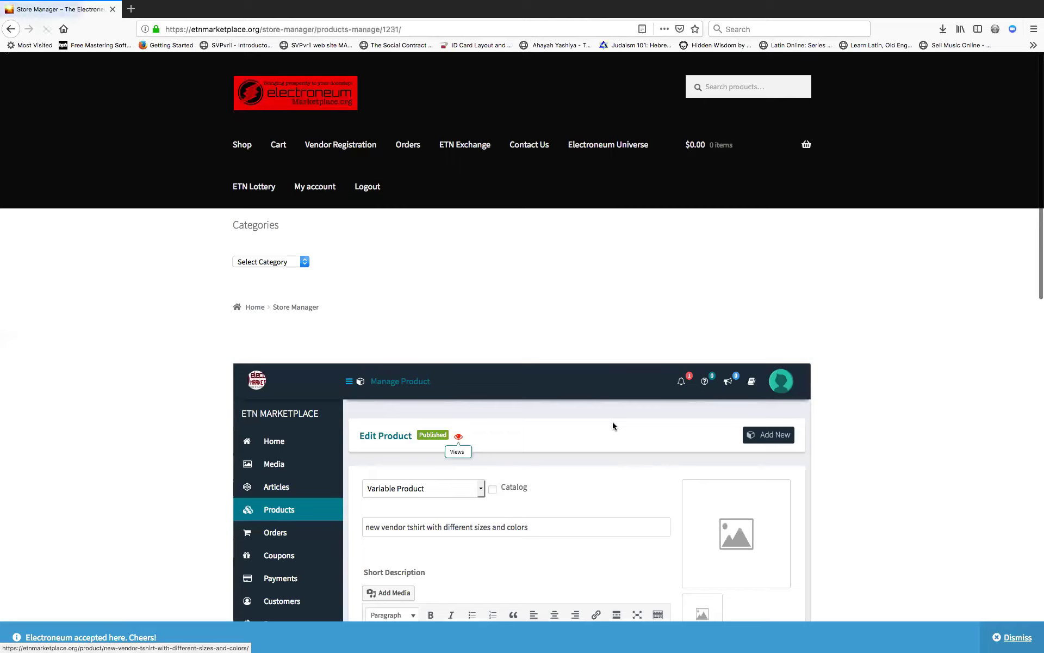
View the published t-shirt's product page and examine its Color and Size options and details
{"action": "left_click", "coordinate": [459, 437]}
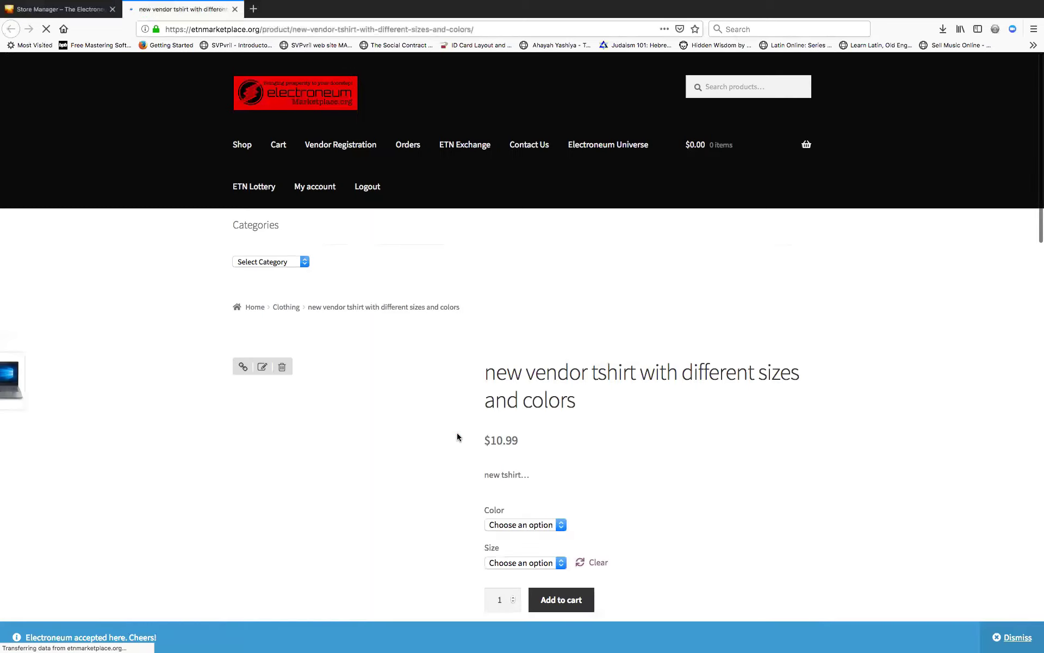
{"action": "scroll", "coordinate": [584, 401], "scroll_direction": "down", "scroll_amount": 3}
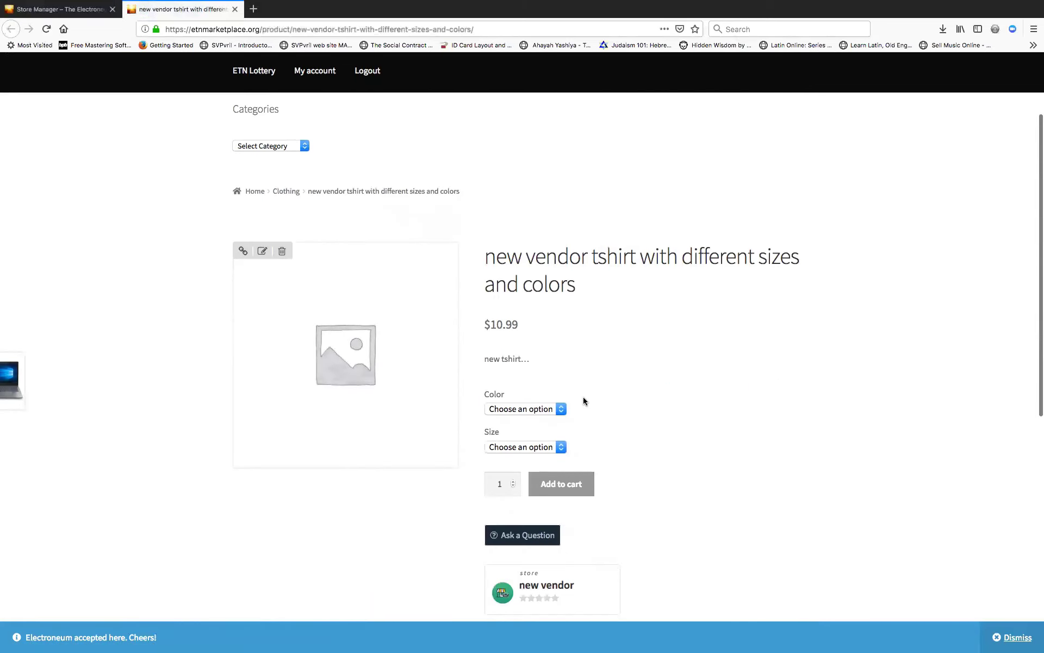
{"action": "left_click", "coordinate": [562, 409]}
{"action": "left_click", "coordinate": [533, 442]}
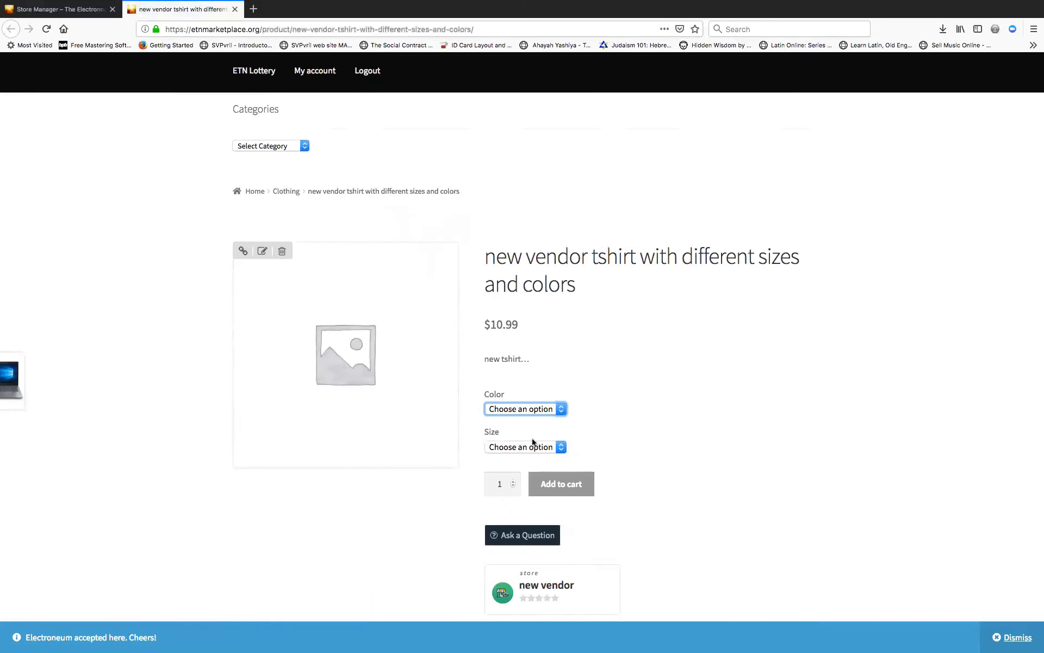
{"action": "left_click", "coordinate": [557, 446]}
{"action": "left_click", "coordinate": [648, 370]}
{"action": "scroll", "coordinate": [648, 371], "scroll_direction": "down", "scroll_amount": 10}
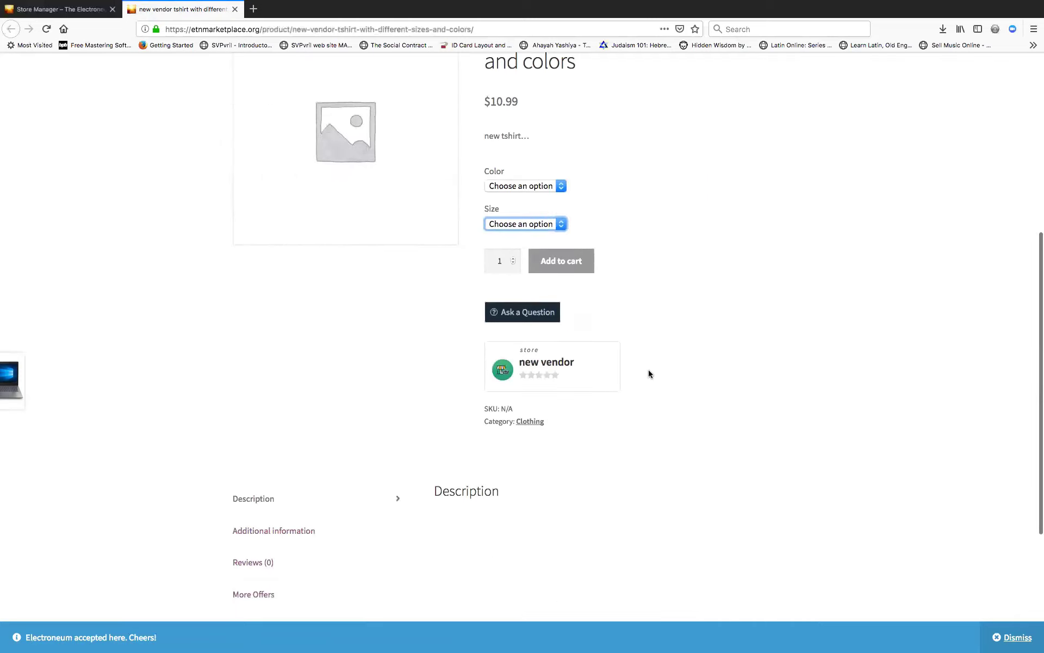
{"action": "scroll", "coordinate": [649, 373], "scroll_direction": "up", "scroll_amount": 10}
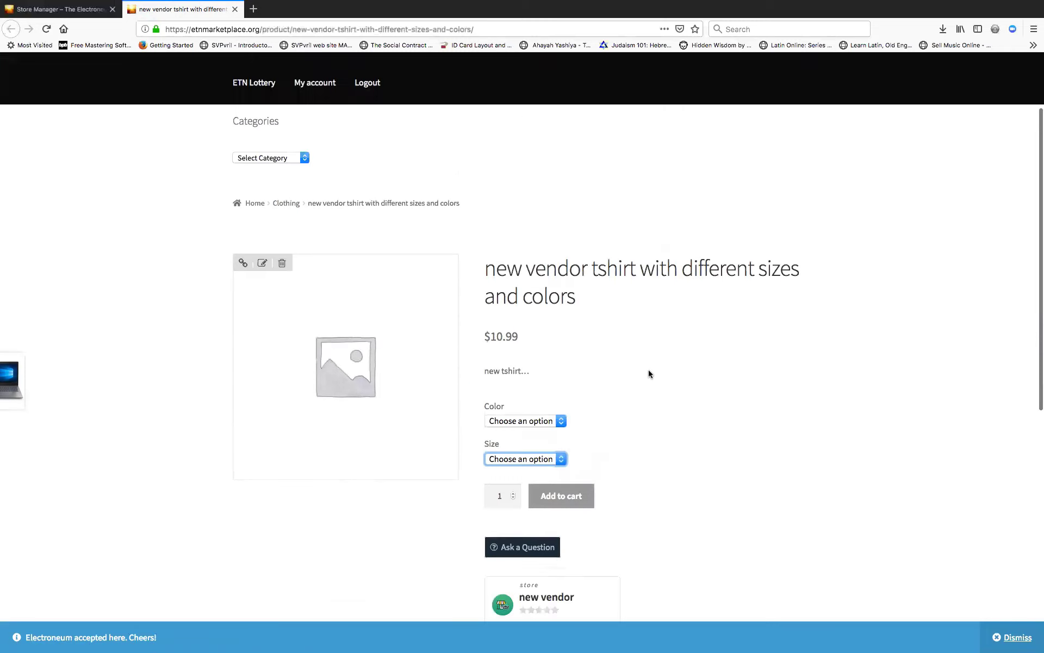
Choose the color Green and size Large for the t-shirt and add it to the cart
{"action": "left_click", "coordinate": [562, 421]}
{"action": "left_click", "coordinate": [554, 431]}
{"action": "left_click", "coordinate": [560, 461]}
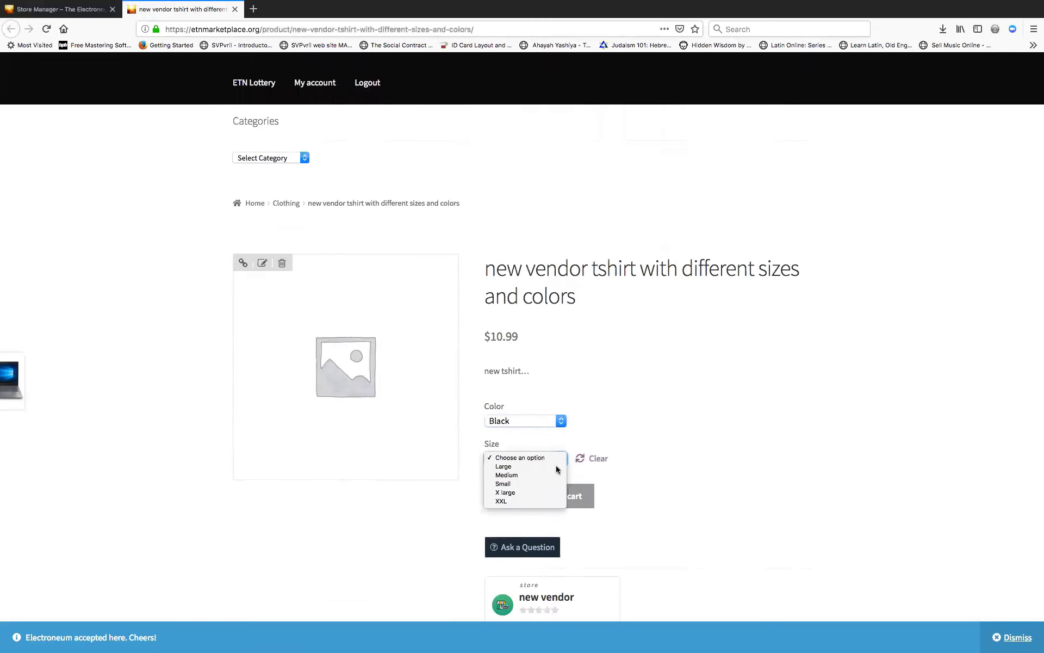
{"action": "left_click", "coordinate": [556, 467]}
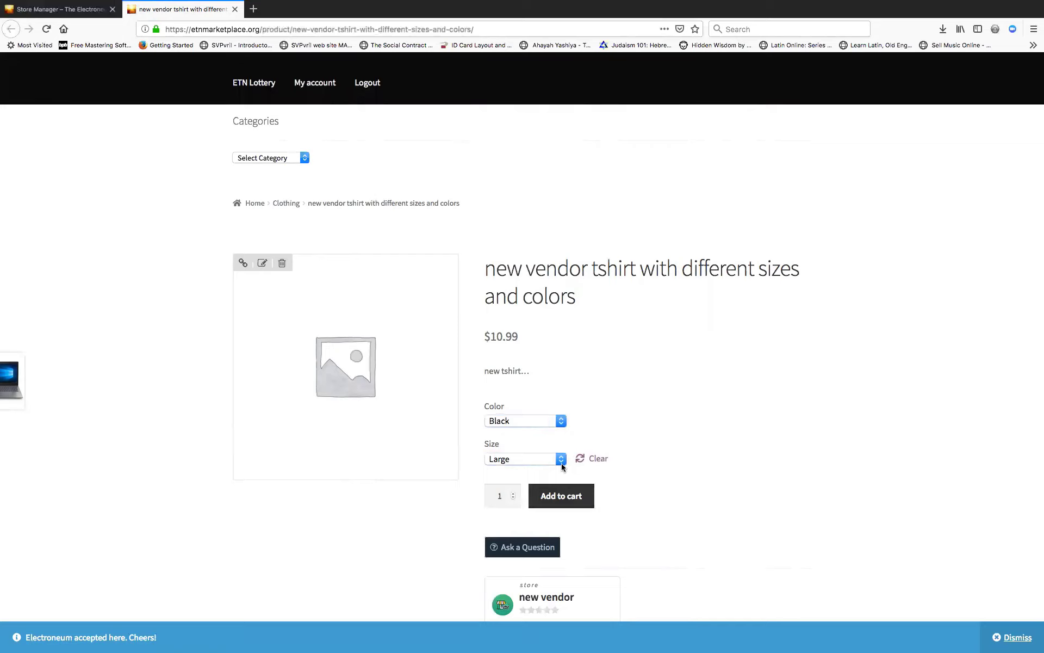
{"action": "left_click", "coordinate": [556, 421]}
{"action": "left_click", "coordinate": [552, 438]}
{"action": "left_click", "coordinate": [580, 499]}
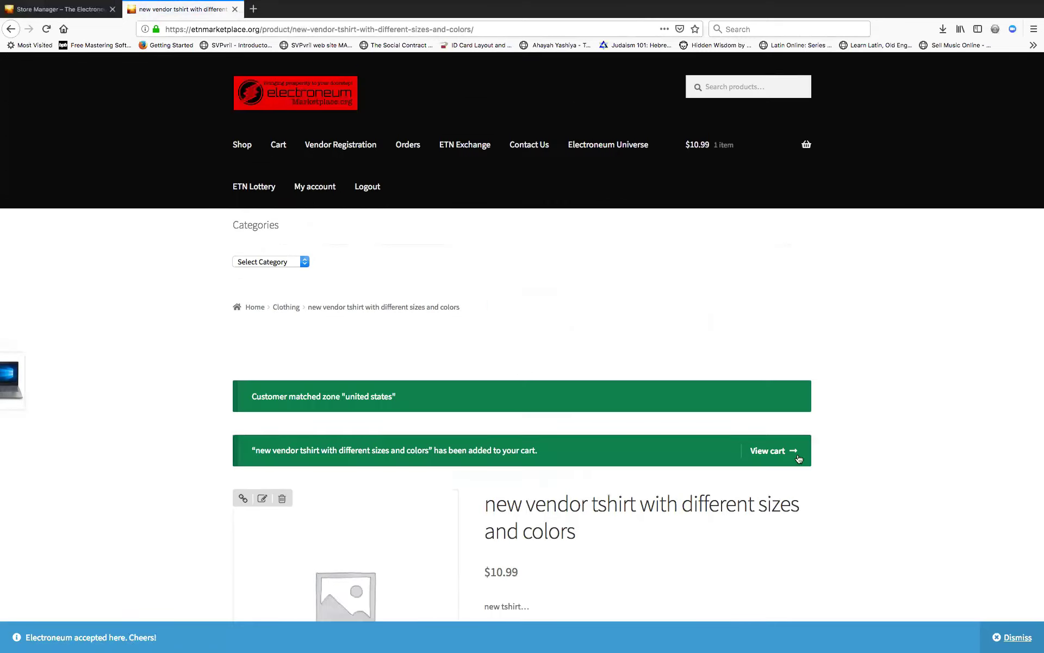
Open the cart, review the t-shirt's details and cart totals, and proceed to checkout
{"action": "left_click", "coordinate": [792, 453]}
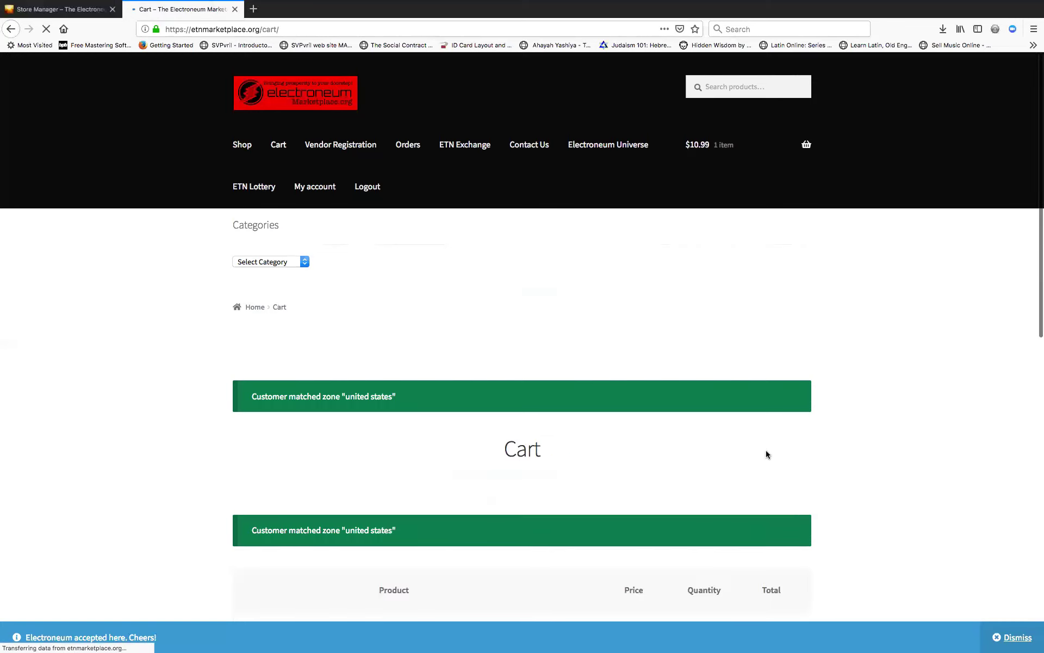
{"action": "scroll", "coordinate": [766, 449], "scroll_direction": "down", "scroll_amount": 6}
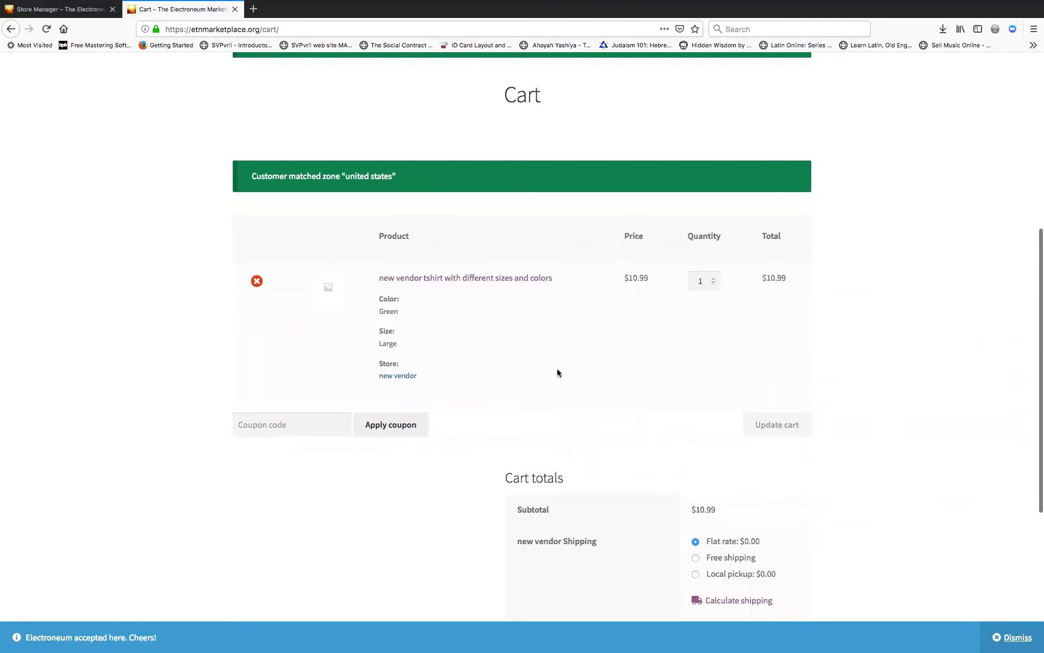
{"action": "scroll", "coordinate": [558, 371], "scroll_direction": "down", "scroll_amount": 2}
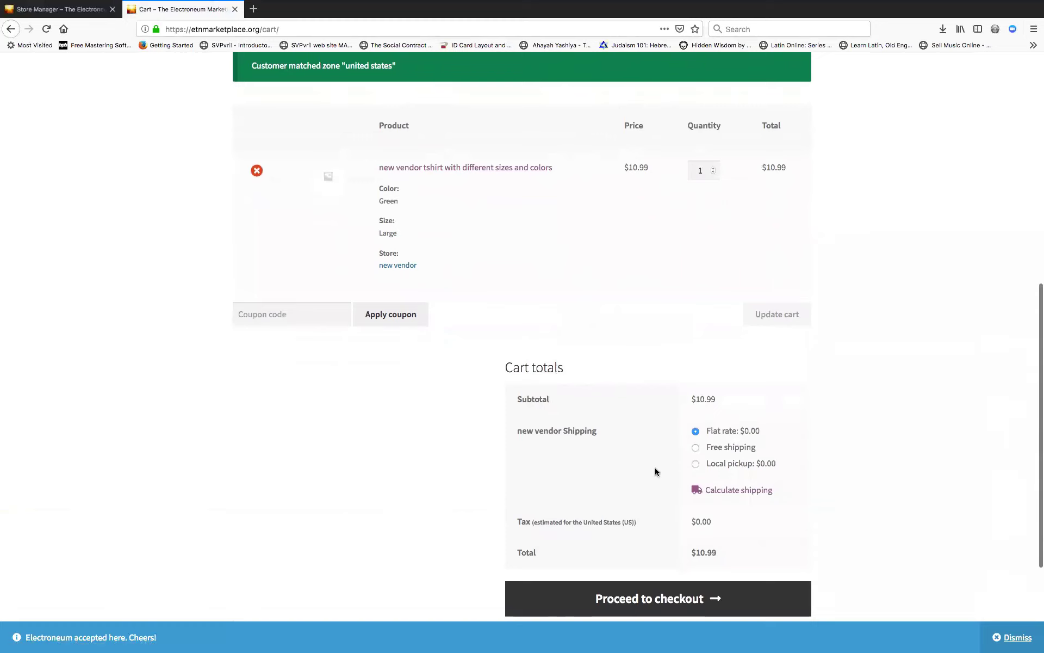
{"action": "scroll", "coordinate": [656, 471], "scroll_direction": "down", "scroll_amount": 2}
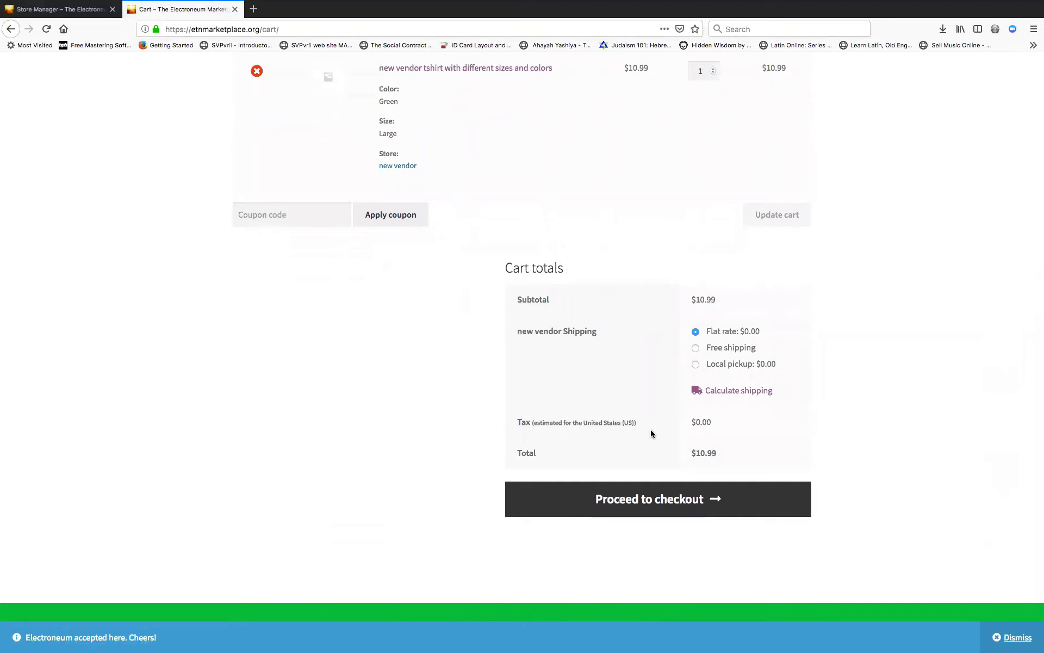
{"action": "left_click", "coordinate": [703, 505]}
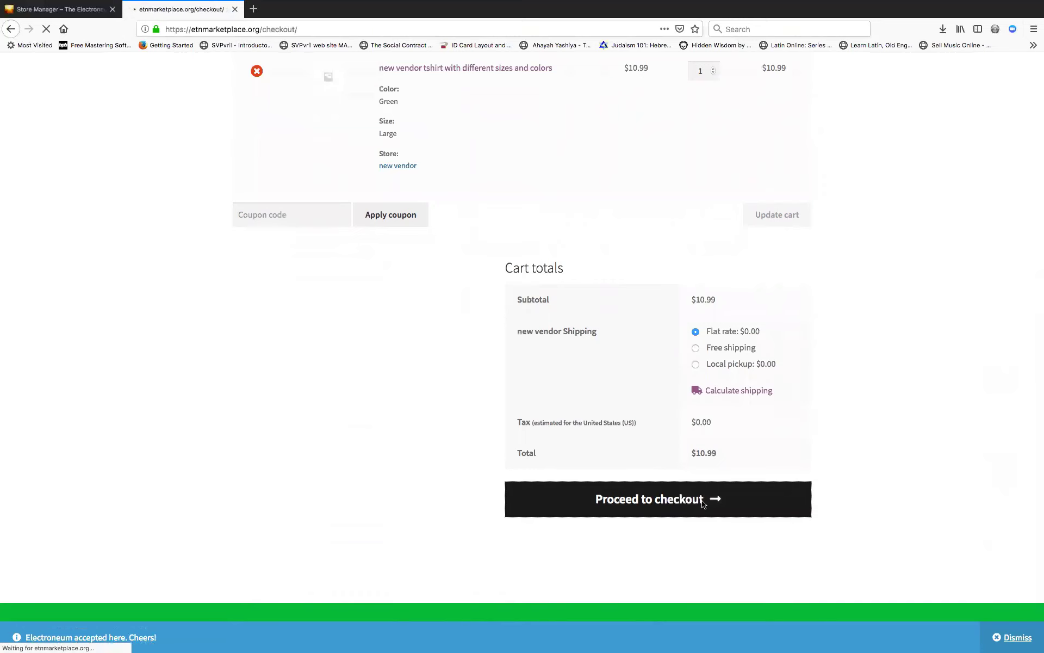
Enter the customer's first and last name in the checkout billing details
{"action": "scroll", "coordinate": [702, 504], "scroll_direction": "down", "scroll_amount": 8}
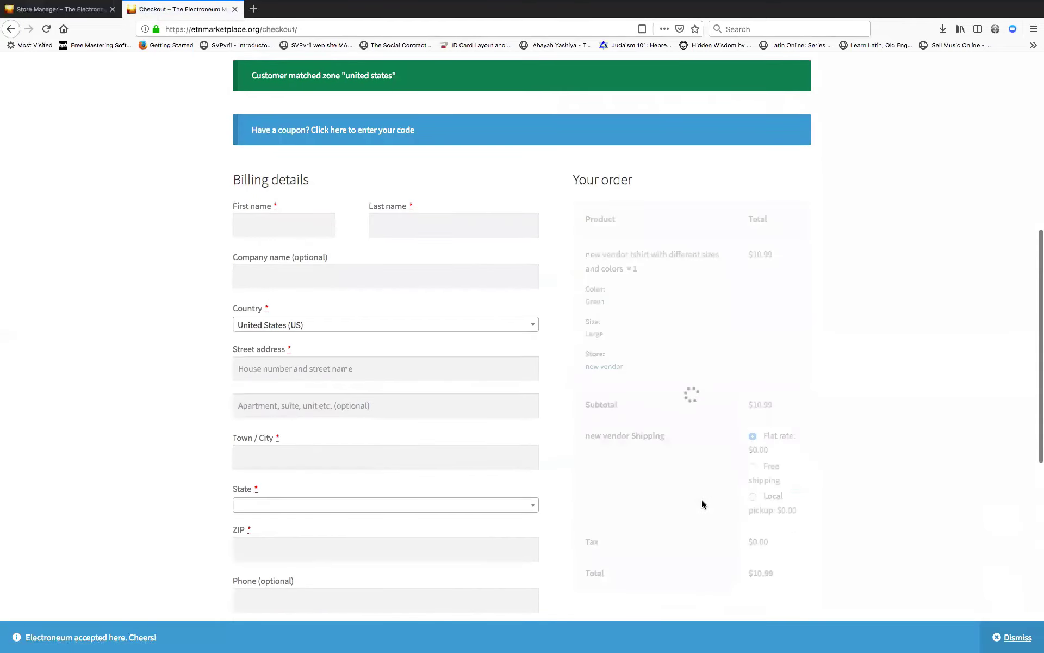
{"action": "scroll", "coordinate": [531, 482], "scroll_direction": "down", "scroll_amount": 3}
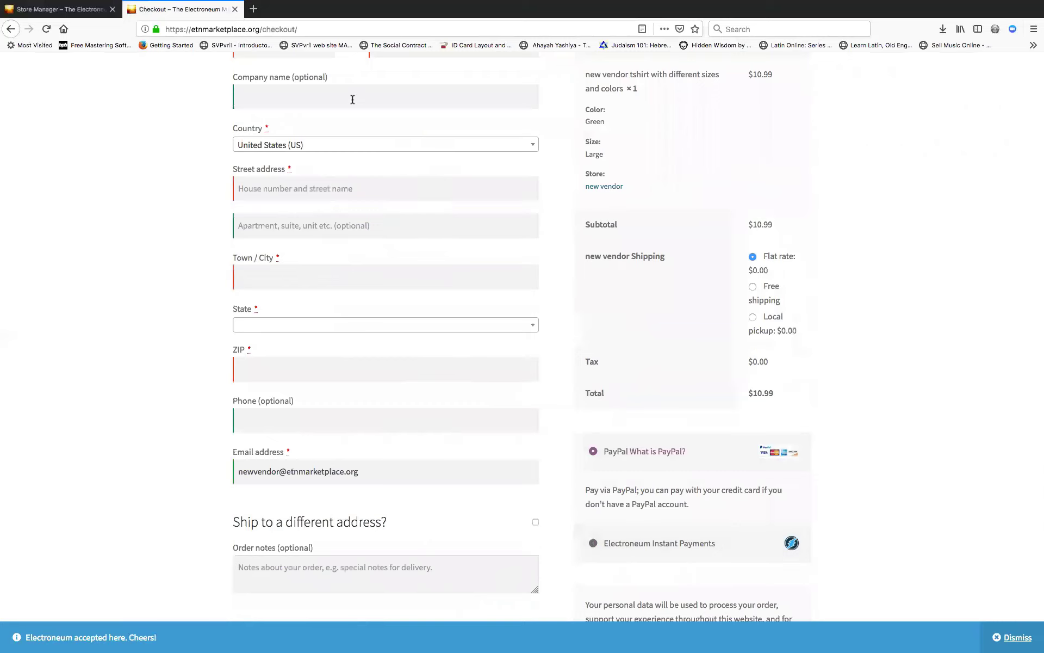
{"action": "scroll", "coordinate": [353, 99], "scroll_direction": "up", "scroll_amount": 3}
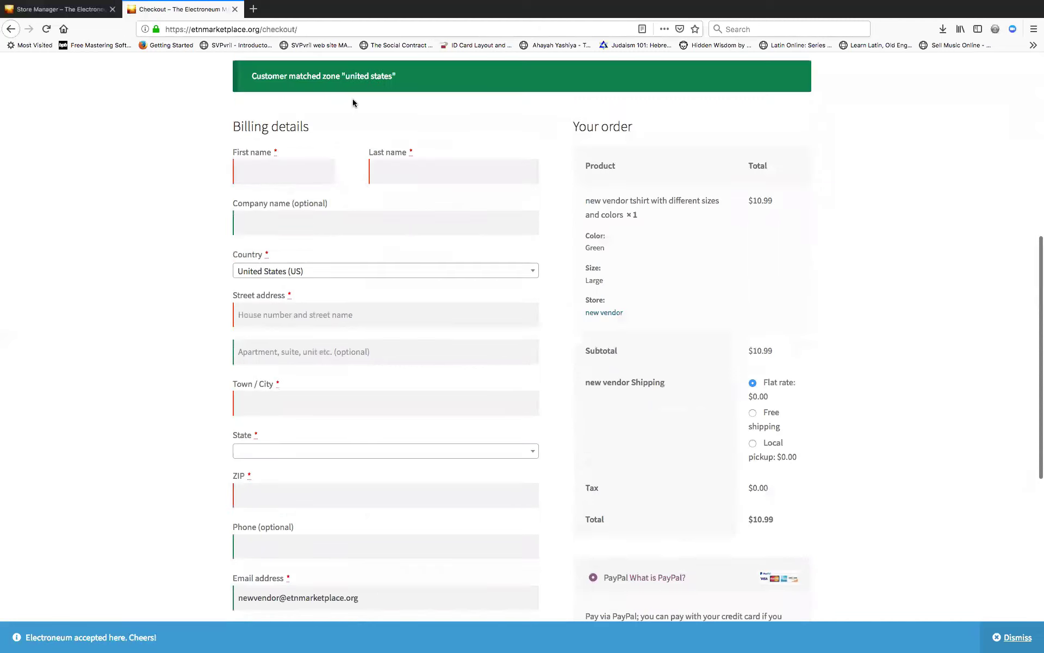
{"action": "left_click", "coordinate": [282, 167]}
{"action": "type", "text": "jo"}
{"action": "key", "text": "Tab"}
{"action": "type", "text": "doe"}
Fill in the billing street address and the town, leaving the company and apartment fields empty
{"action": "key", "text": "Tab"}
{"action": "key", "text": "Tab"}
{"action": "key", "text": "Tab"}
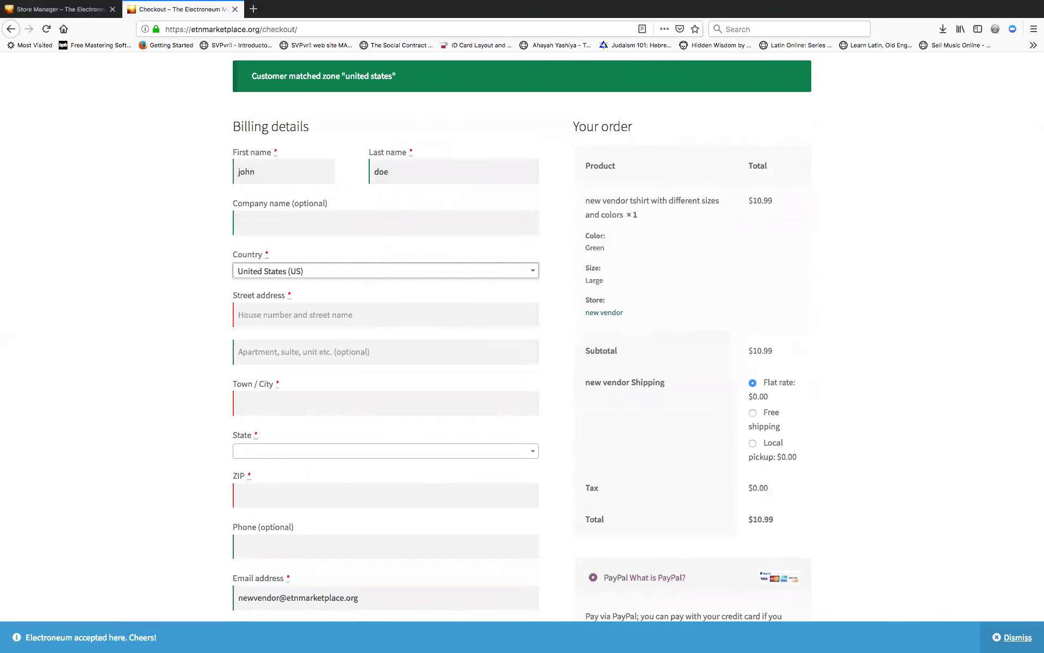
{"action": "type", "text": "123 main st"}
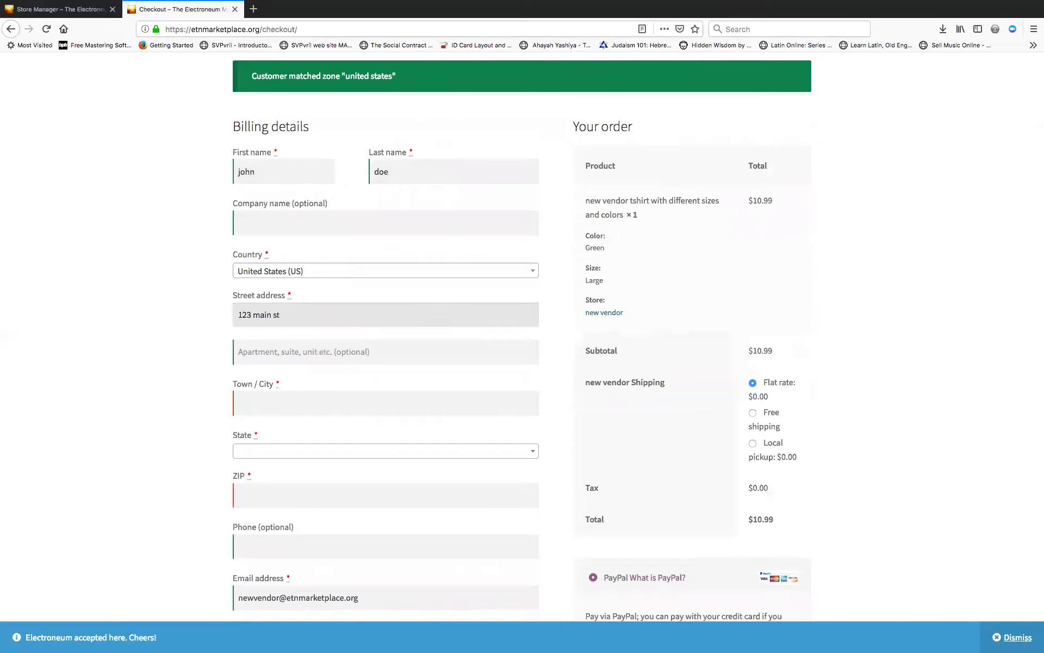
{"action": "key", "text": "Tab"}
{"action": "key", "text": "Tab"}
{"action": "type", "text": "ANYWHEWR"}
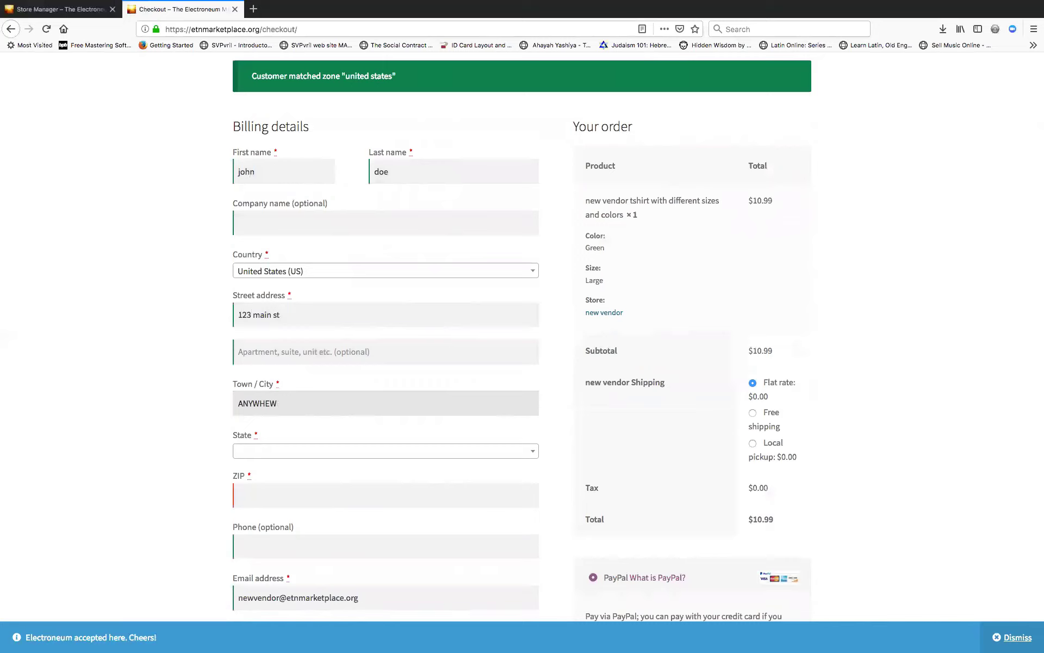
Select the billing state and fill in the ZIP code from a saved autofill entry
{"action": "key", "text": "Tab"}
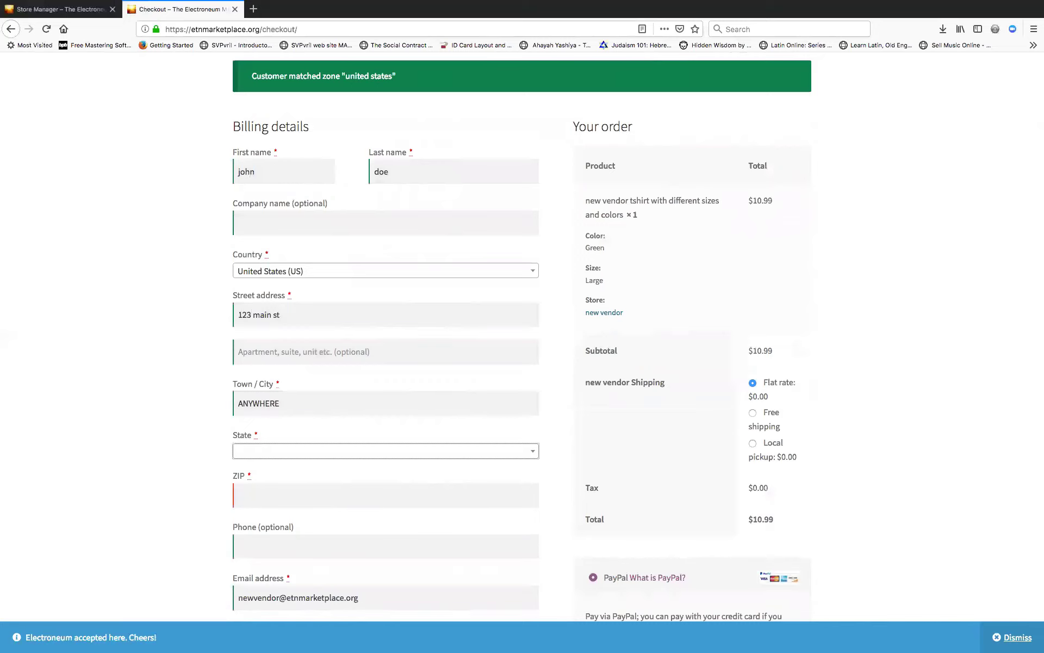
{"action": "type", "text": "VIR"}
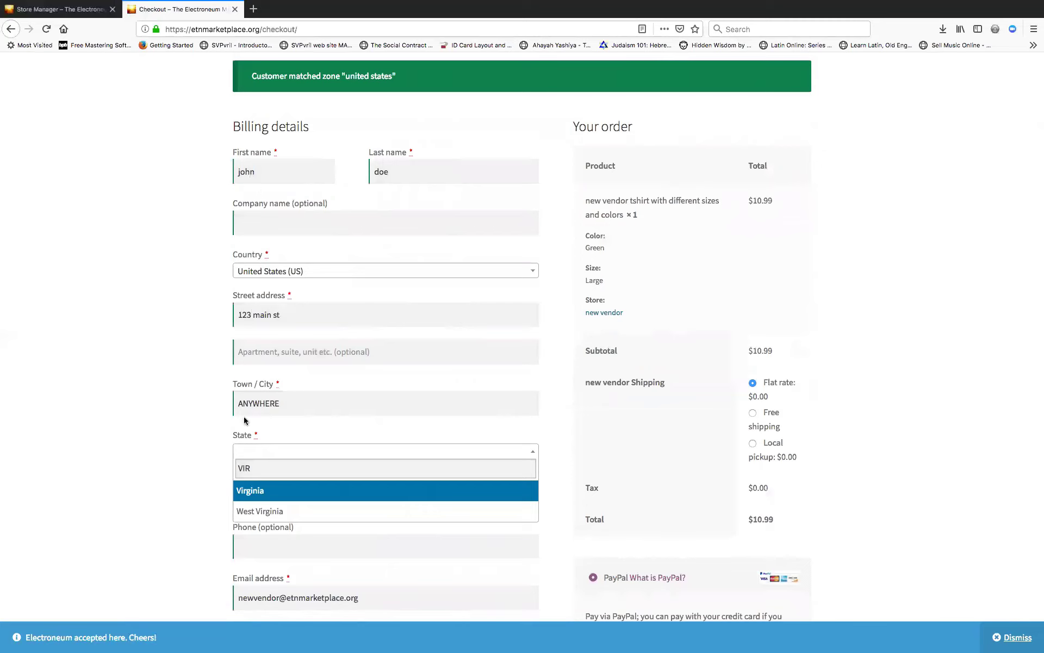
{"action": "left_click", "coordinate": [261, 490]}
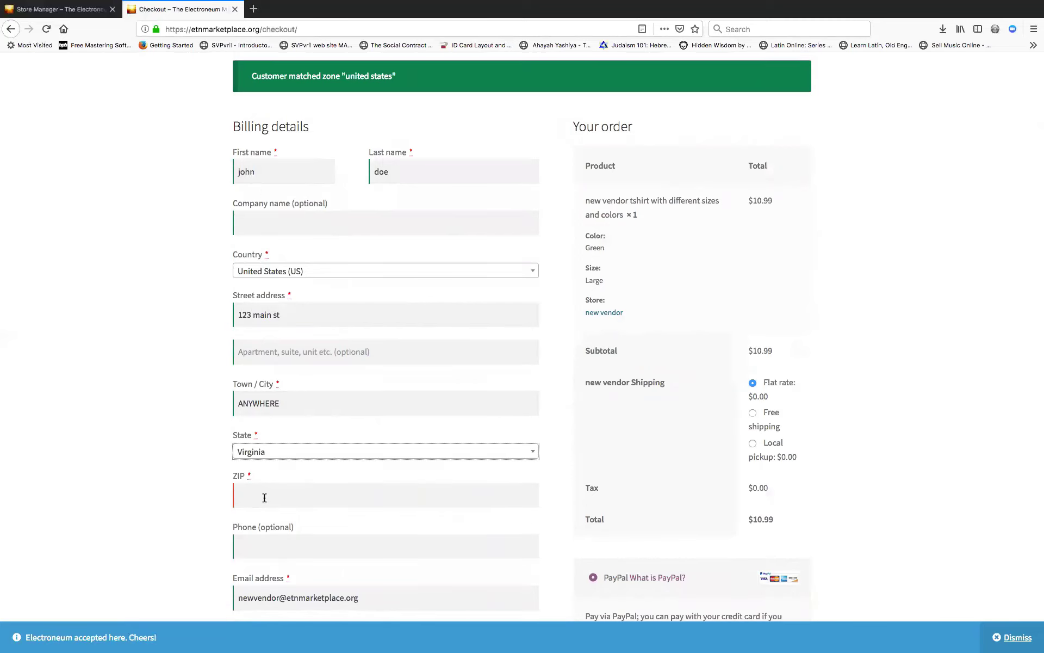
{"action": "type", "text": "22802"}
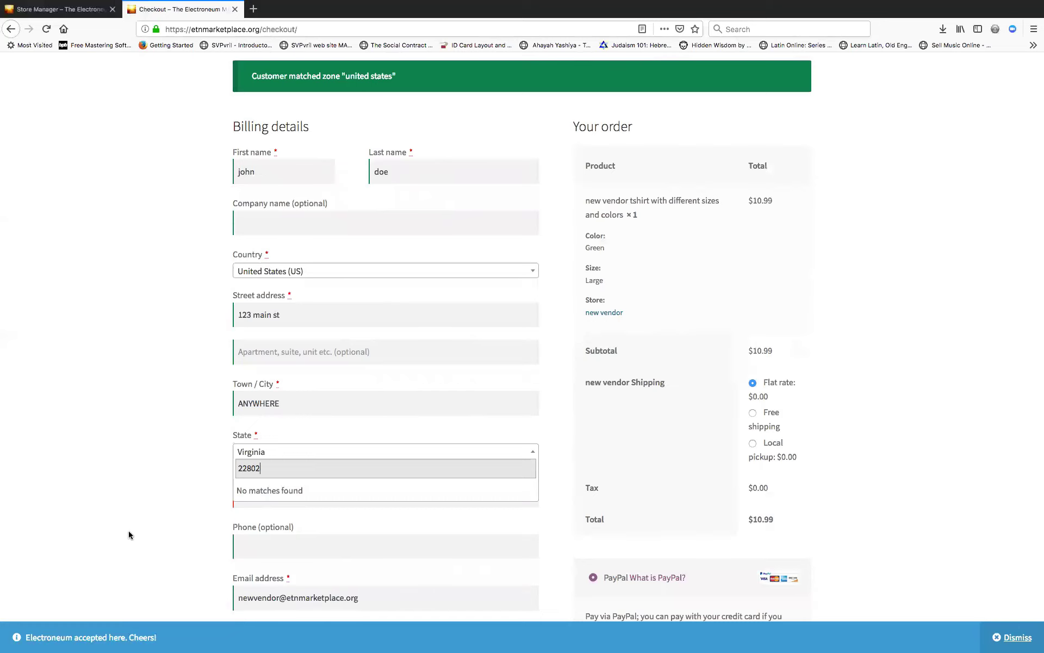
{"action": "scroll", "coordinate": [128, 530], "scroll_direction": "down", "scroll_amount": 3}
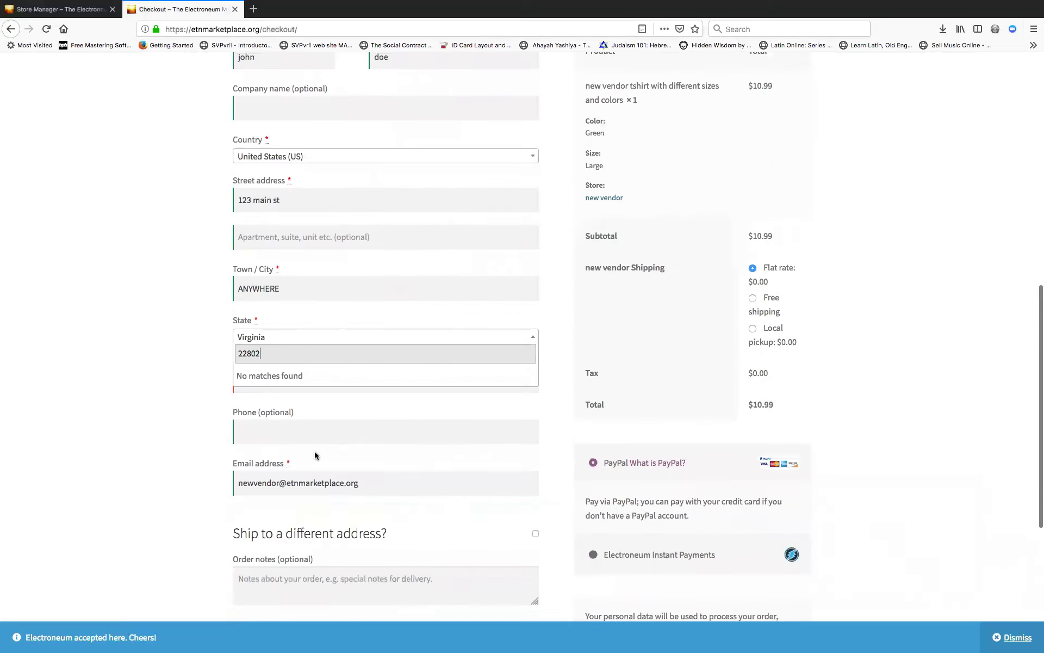
{"action": "left_click", "coordinate": [327, 425]}
{"action": "left_click", "coordinate": [327, 374]}
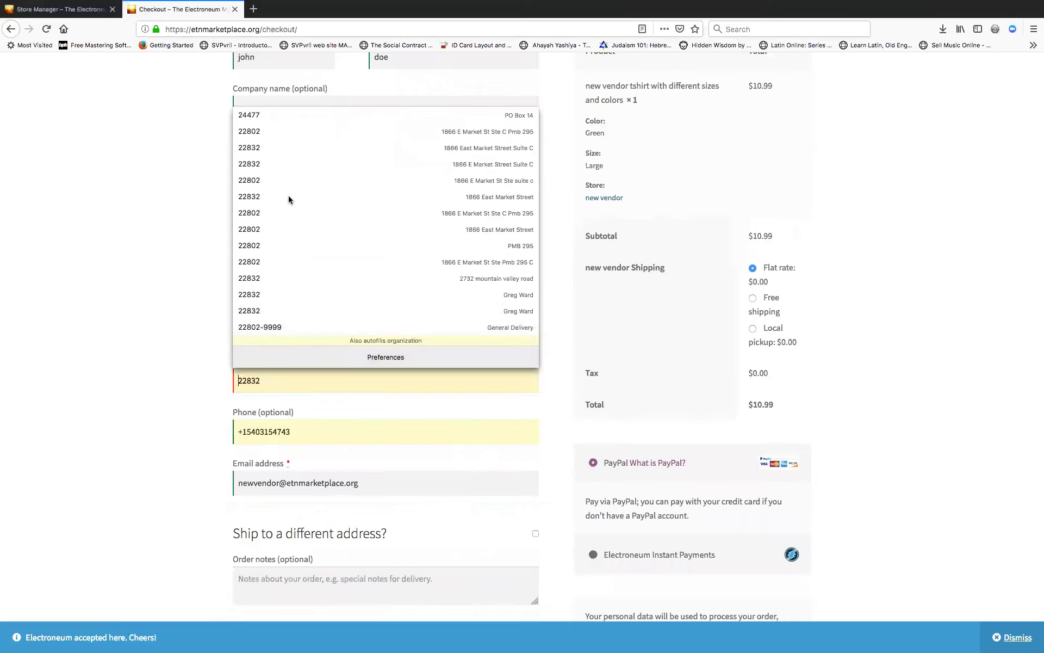
{"action": "left_click", "coordinate": [261, 131]}
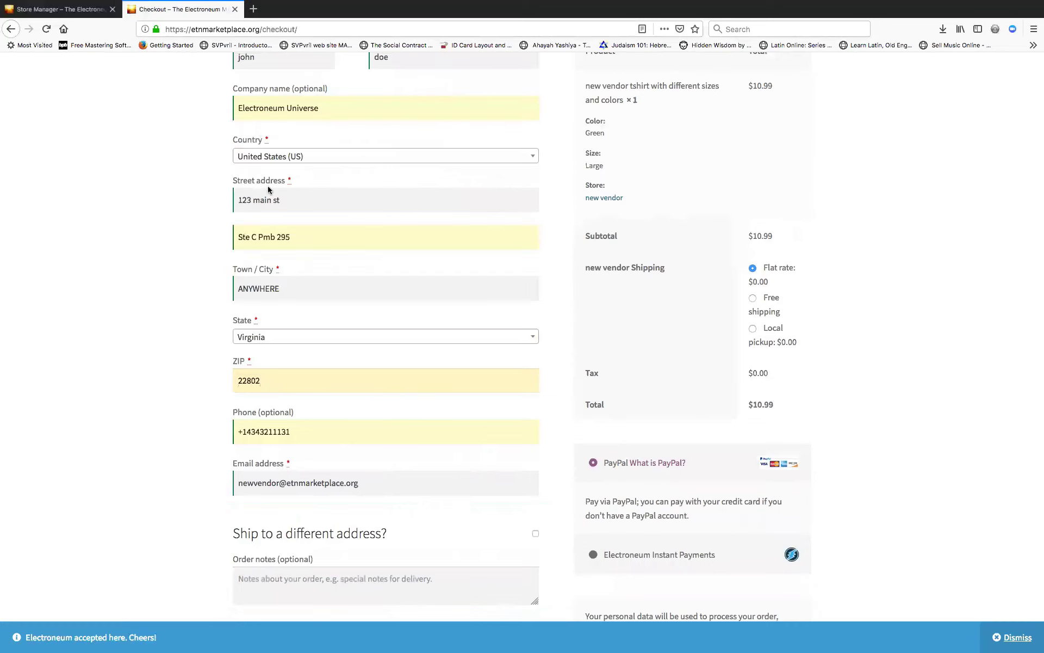
Clear the autofilled phone number from the billing details
{"action": "scroll", "coordinate": [162, 497], "scroll_direction": "down", "scroll_amount": 3}
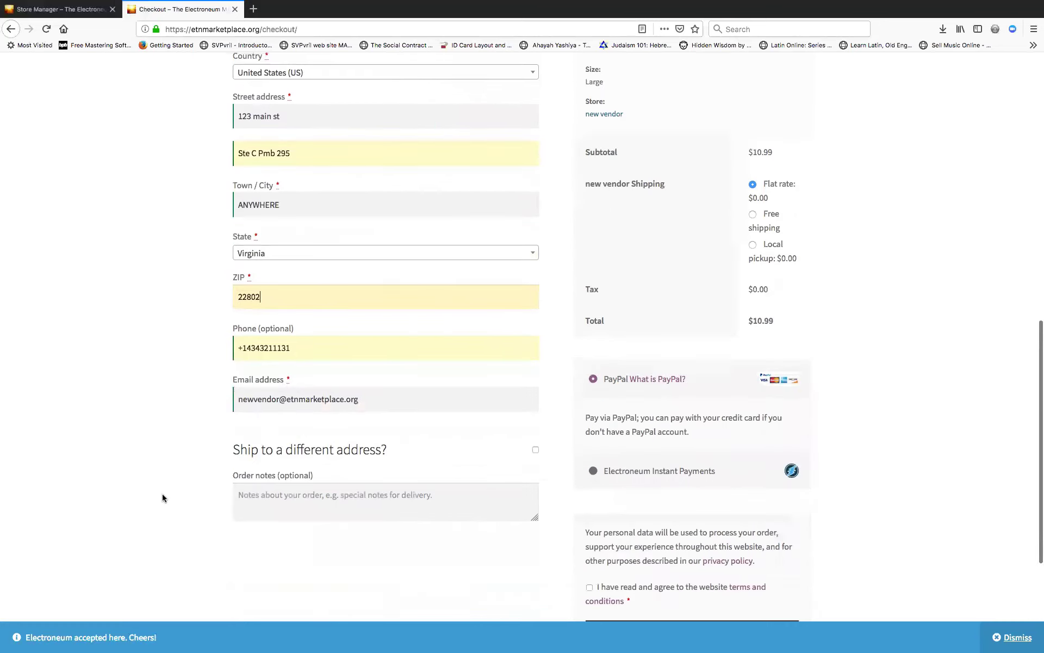
{"action": "left_click", "coordinate": [182, 287]}
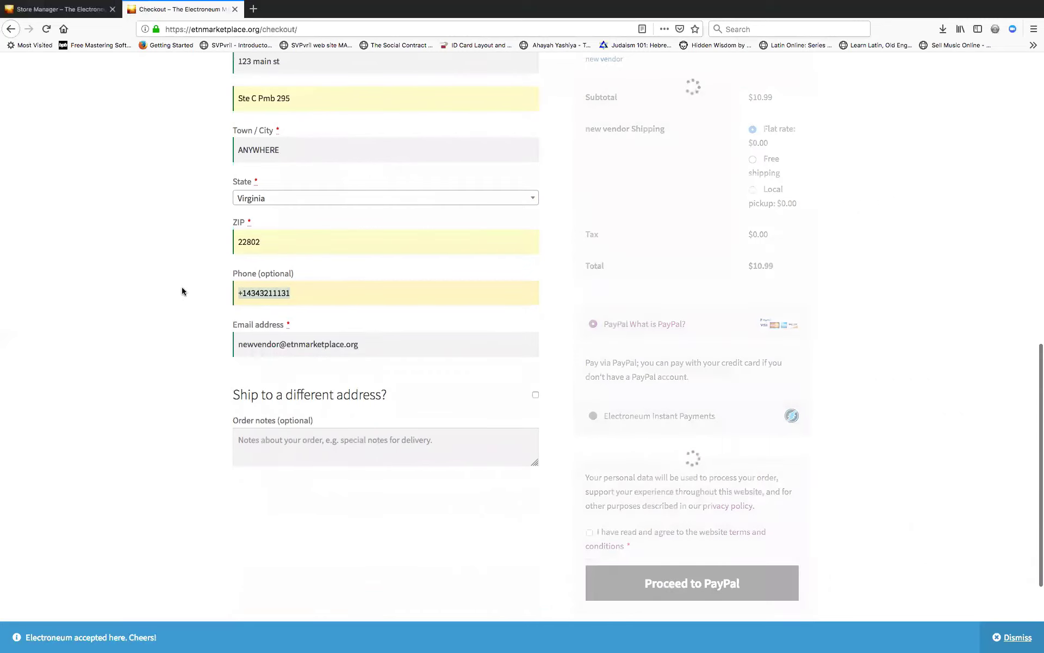
{"action": "left_click_drag", "start_coordinate": [310, 590], "coordinate": [192, 579]}
{"action": "key", "text": "BackSpace"}
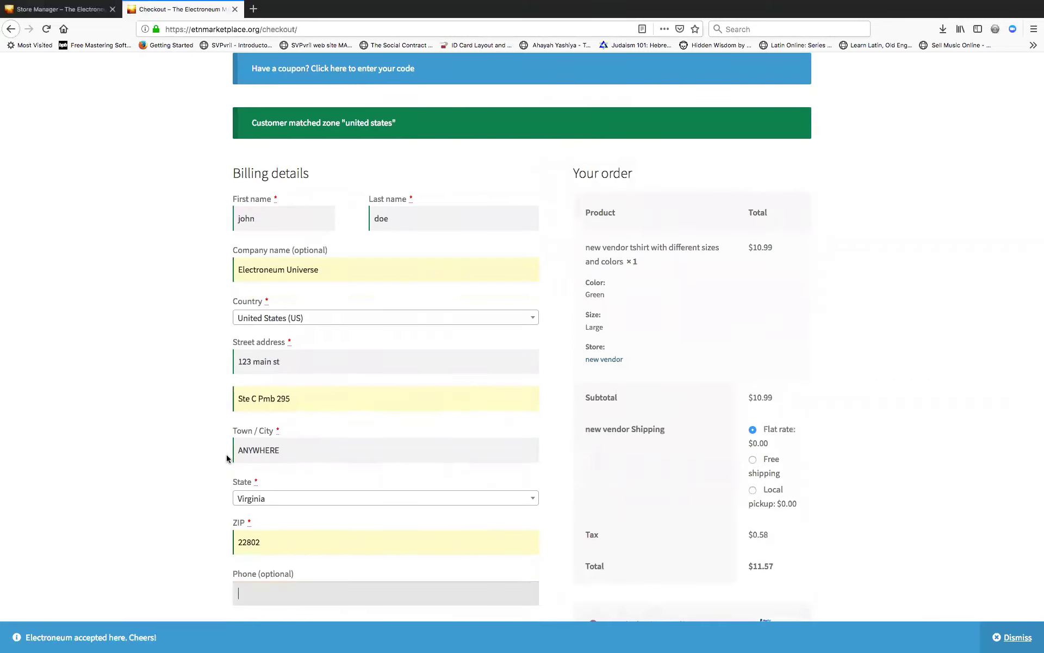
Clear the autofilled company name and apartment fields in the billing details
{"action": "scroll", "coordinate": [676, 361], "scroll_direction": "down", "scroll_amount": 2}
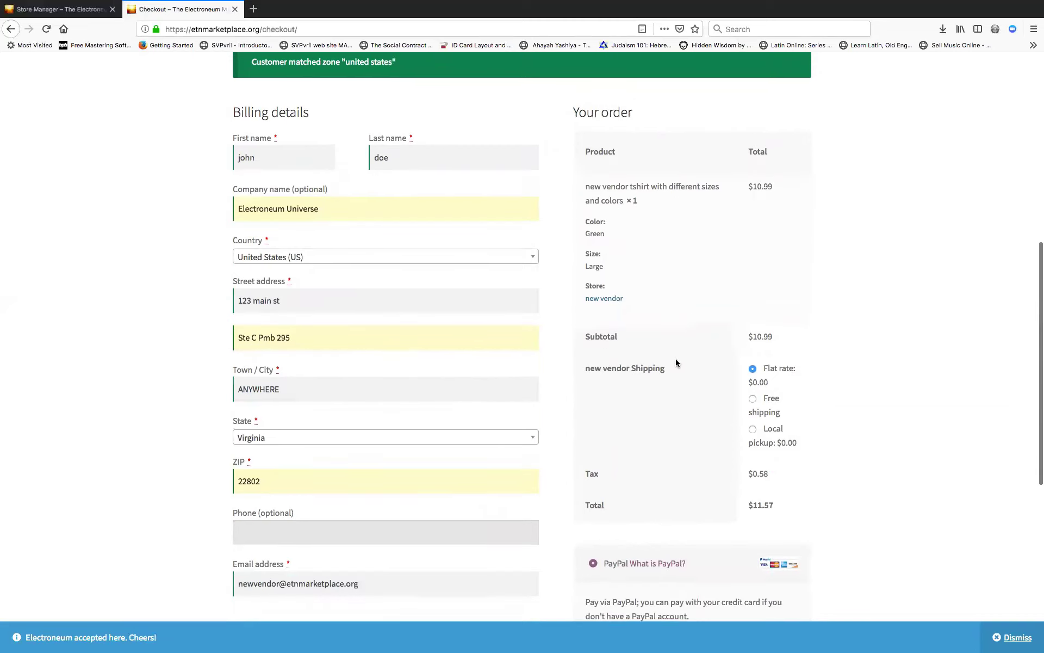
{"action": "scroll", "coordinate": [676, 358], "scroll_direction": "down", "scroll_amount": 3}
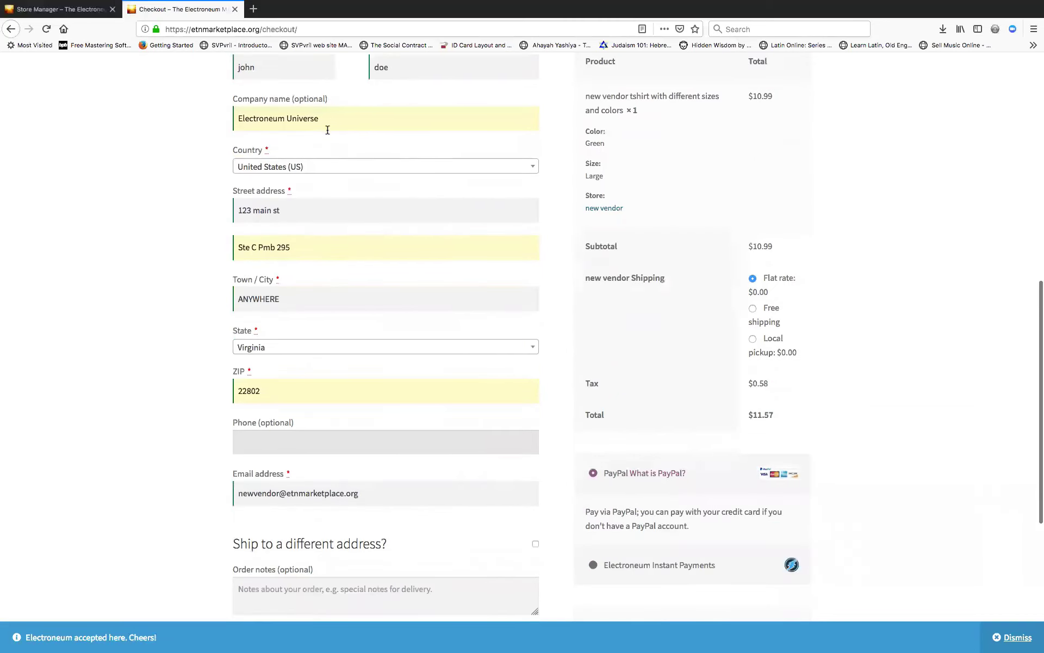
{"action": "left_click_drag", "start_coordinate": [325, 121], "coordinate": [201, 115]}
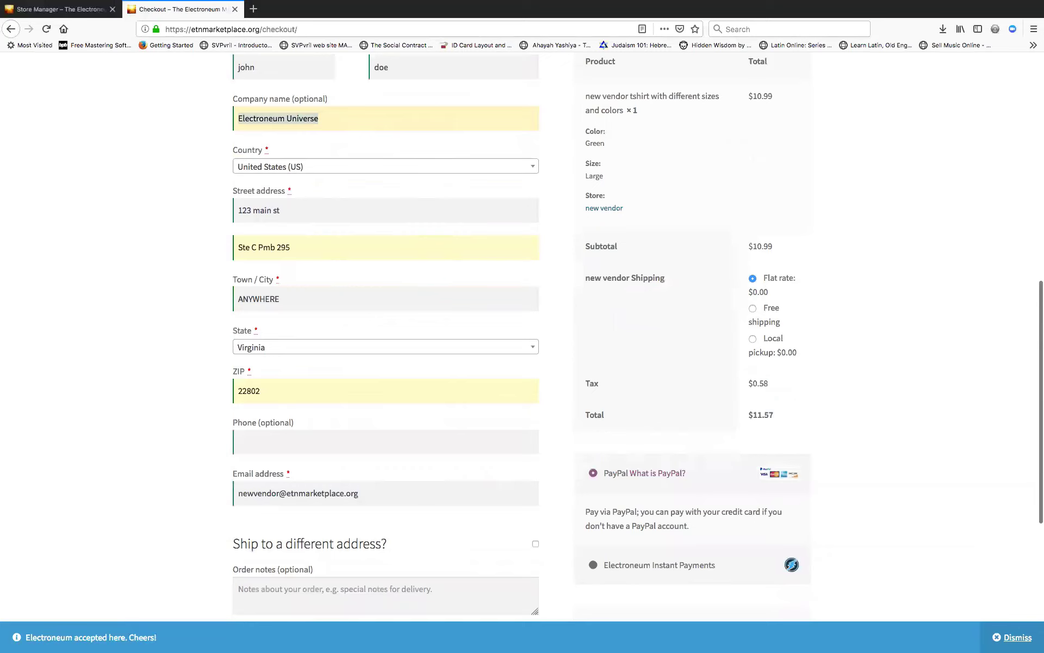
{"action": "key", "text": "BackSpace"}
{"action": "left_click_drag", "start_coordinate": [321, 243], "coordinate": [175, 234]}
{"action": "key", "text": "BackSpace"}
{"action": "left_click", "coordinate": [87, 445]}
Place the order with Electroneum Instant Payments, agreeing to the terms and conditions and dismissing the browser's offer to update the saved address
{"action": "scroll", "coordinate": [87, 446], "scroll_direction": "down", "scroll_amount": 4}
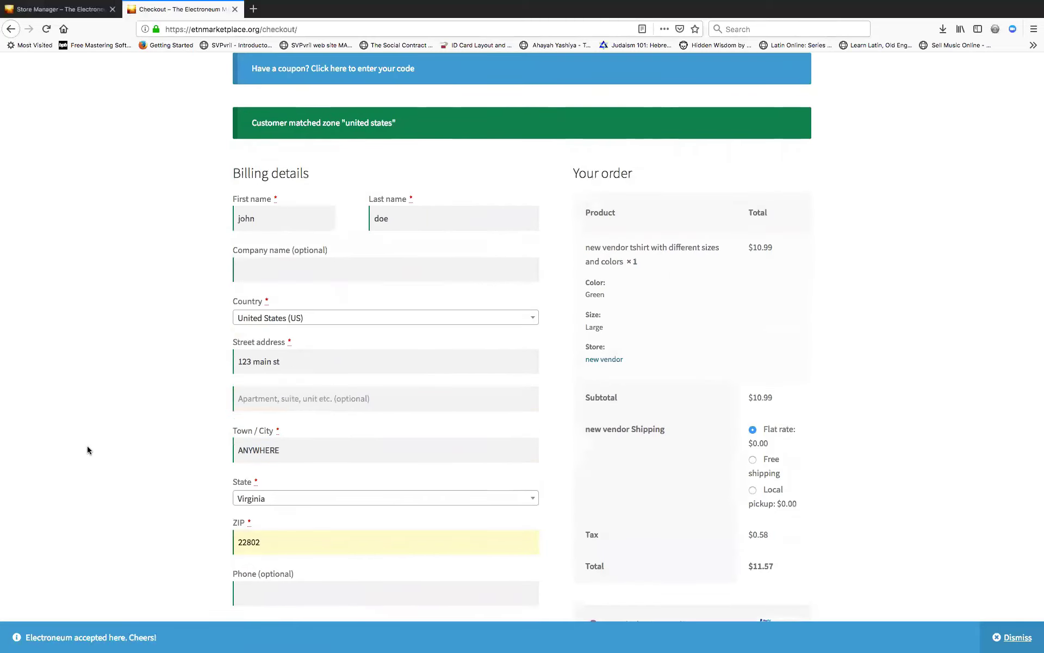
{"action": "scroll", "coordinate": [87, 447], "scroll_direction": "down", "scroll_amount": 8}
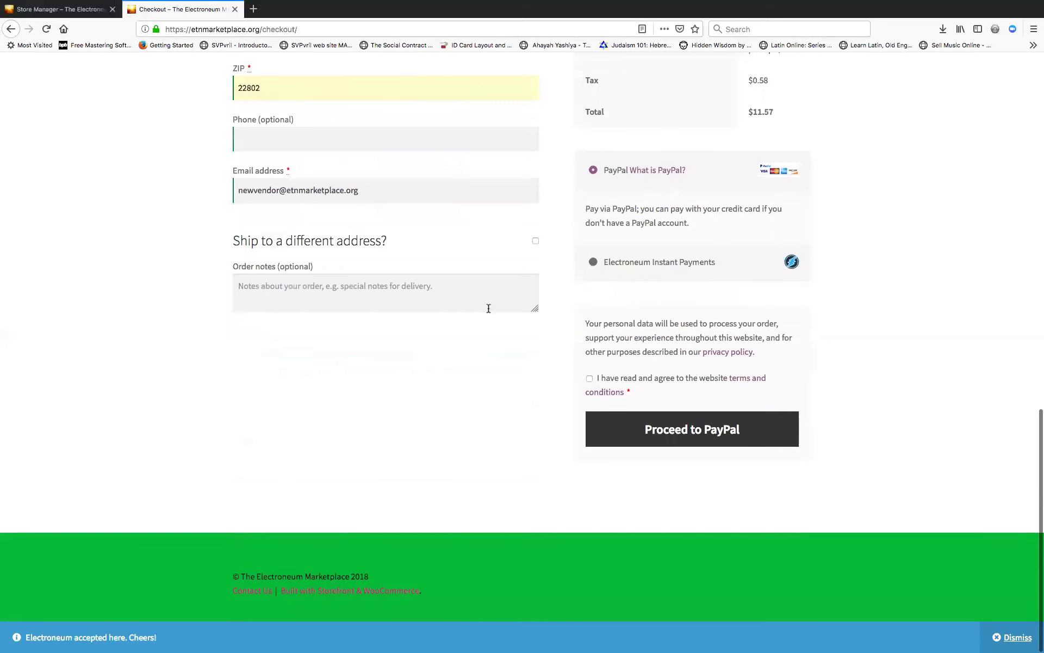
{"action": "left_click", "coordinate": [594, 262]}
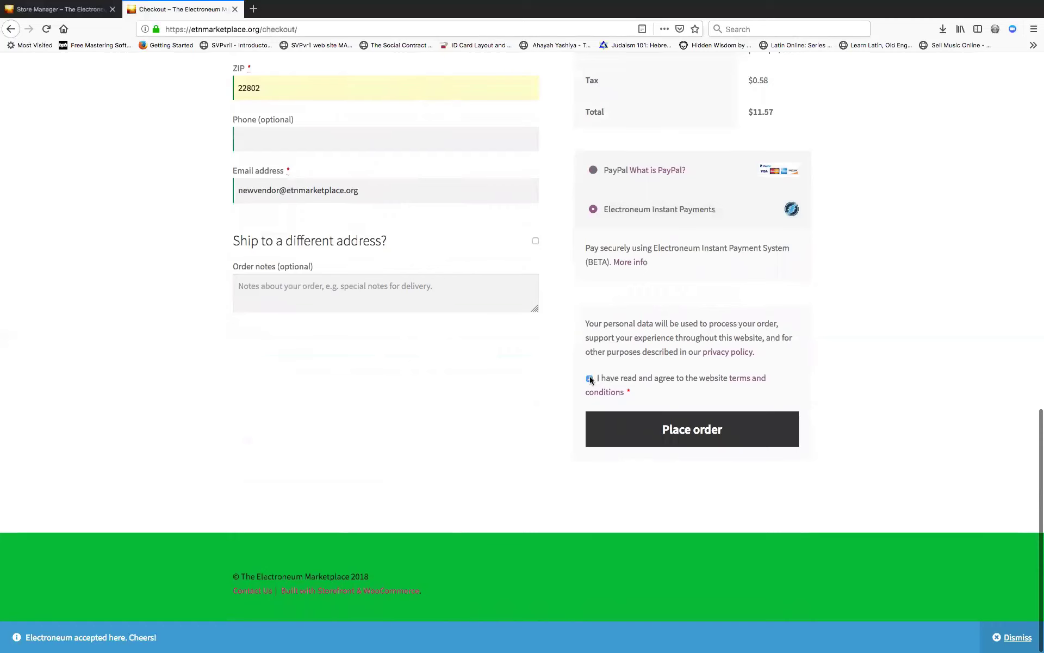
{"action": "left_click", "coordinate": [711, 430]}
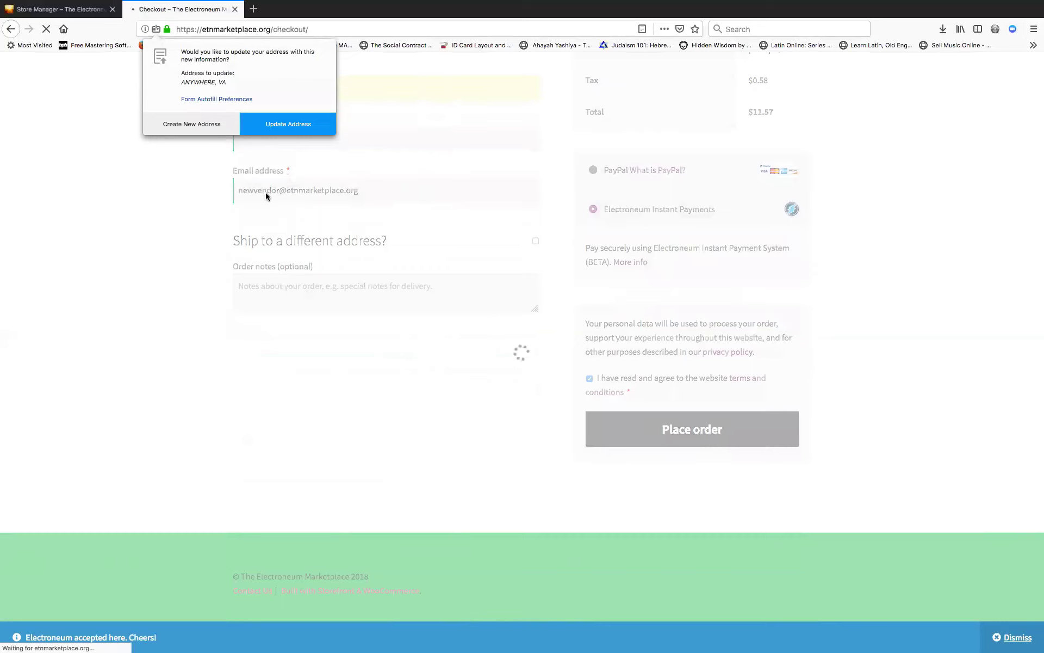
{"action": "left_click", "coordinate": [145, 226]}
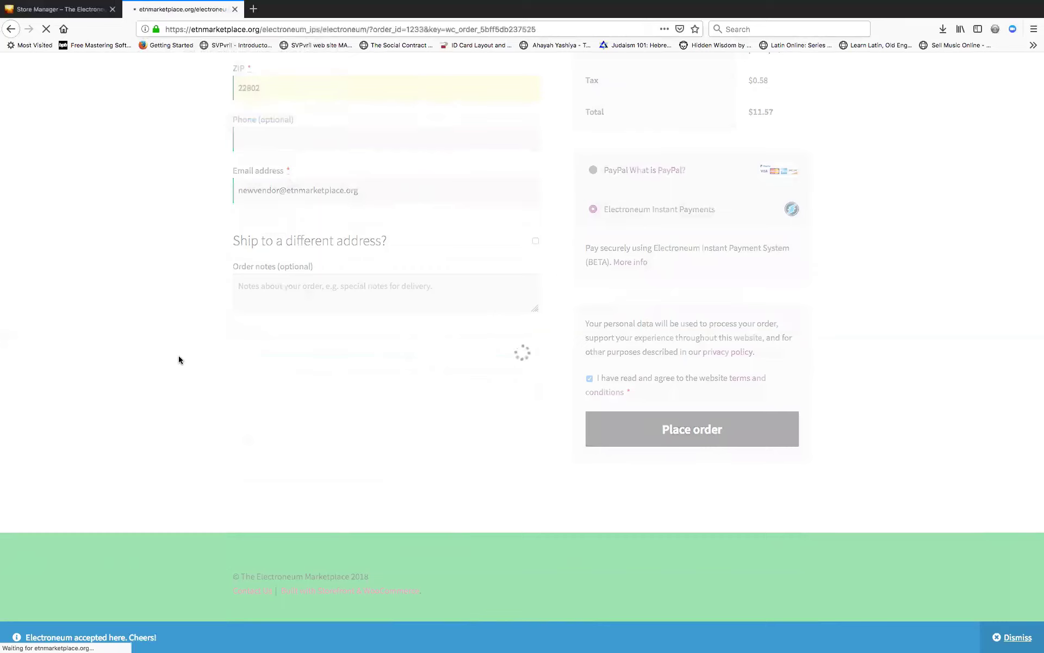
{"action": "scroll", "coordinate": [206, 388], "scroll_direction": "down", "scroll_amount": 3}
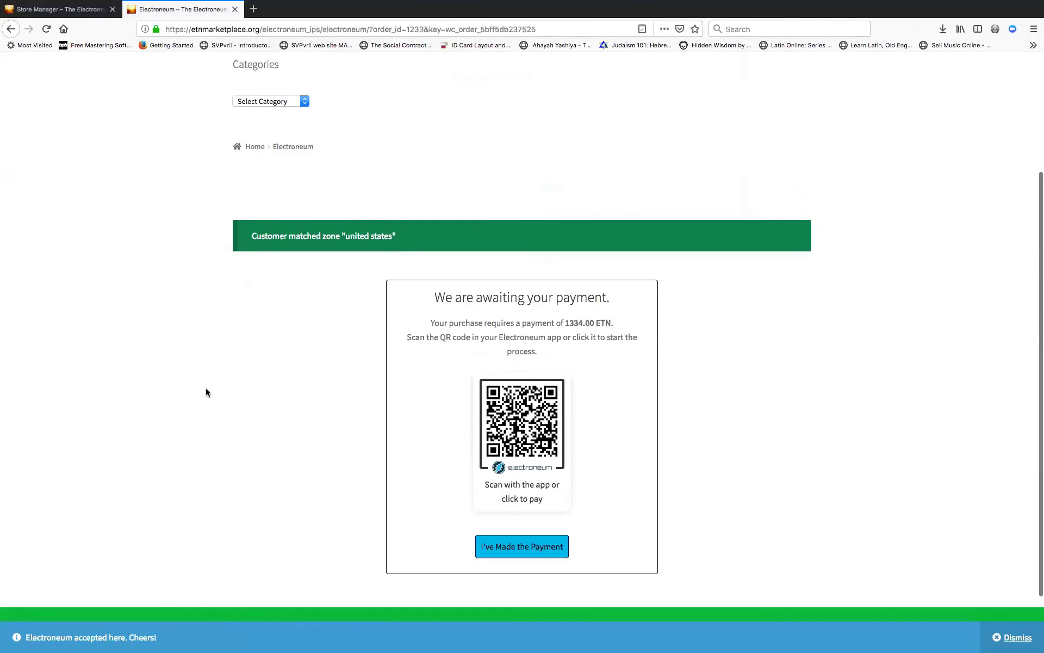
{"action": "scroll", "coordinate": [205, 392], "scroll_direction": "down", "scroll_amount": 2}
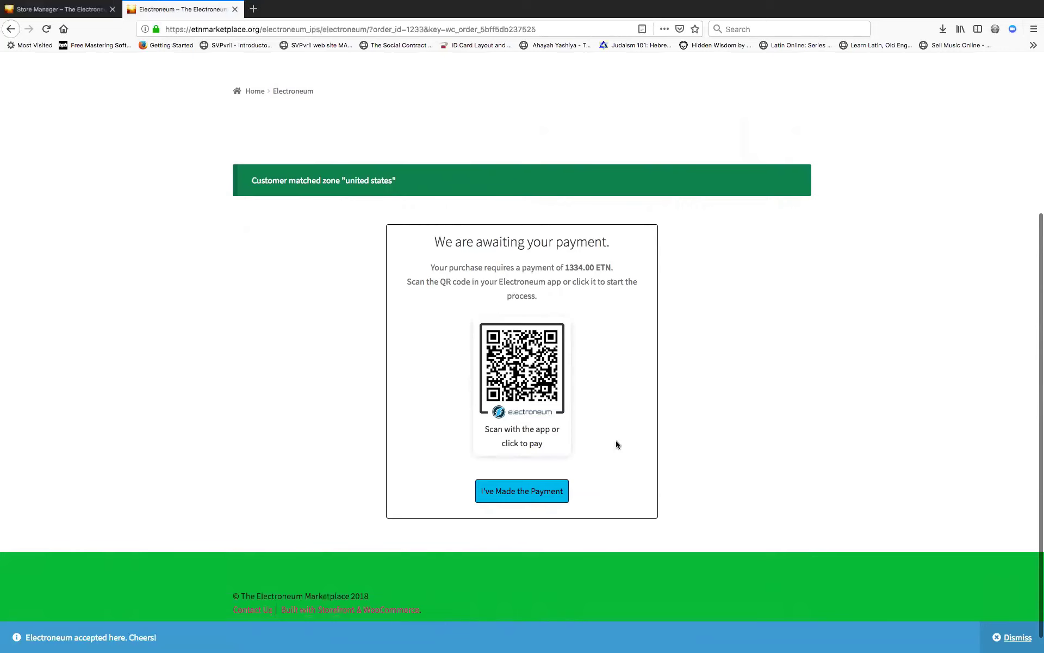
Open the shopping cart and remove the green, large new vendor tshirt from it
{"action": "scroll", "coordinate": [589, 142], "scroll_direction": "up", "scroll_amount": 5}
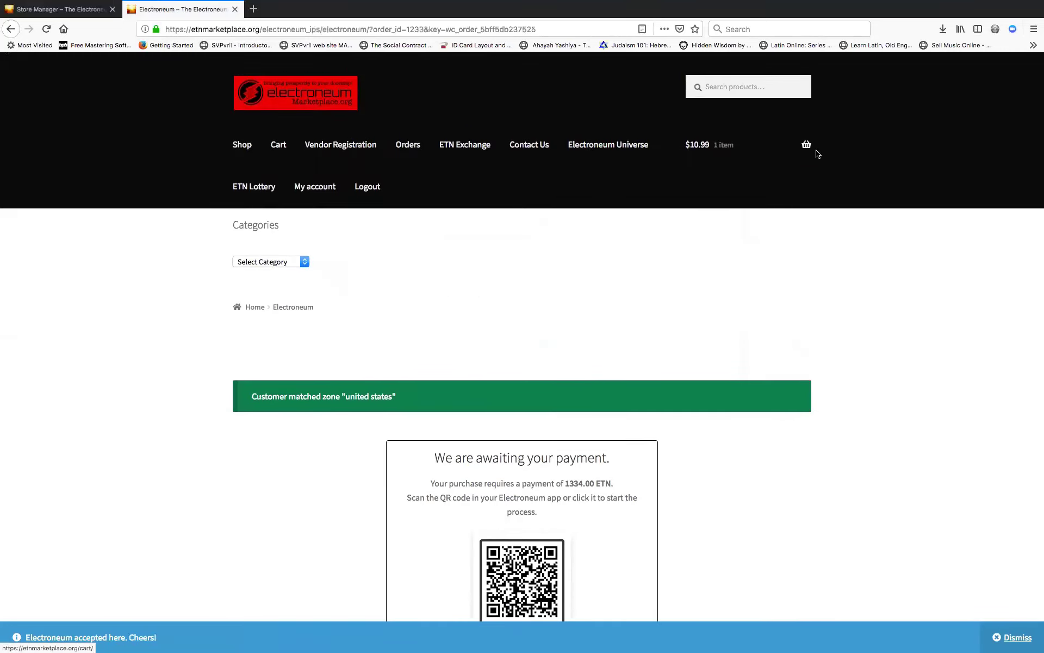
{"action": "mouse_move", "coordinate": [808, 147]}
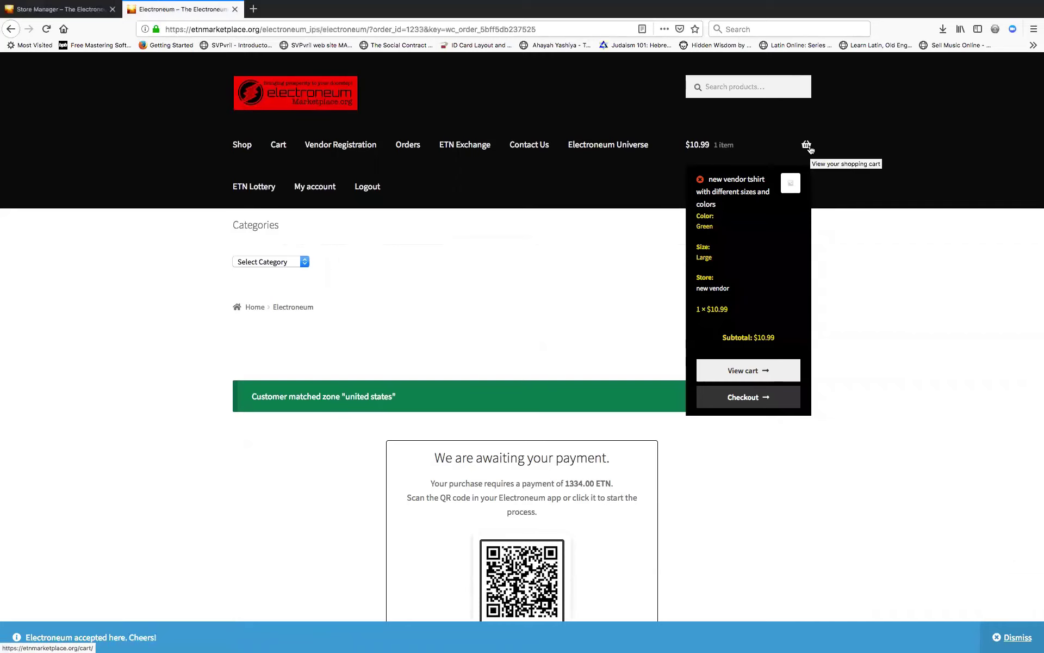
{"action": "left_click", "coordinate": [808, 145]}
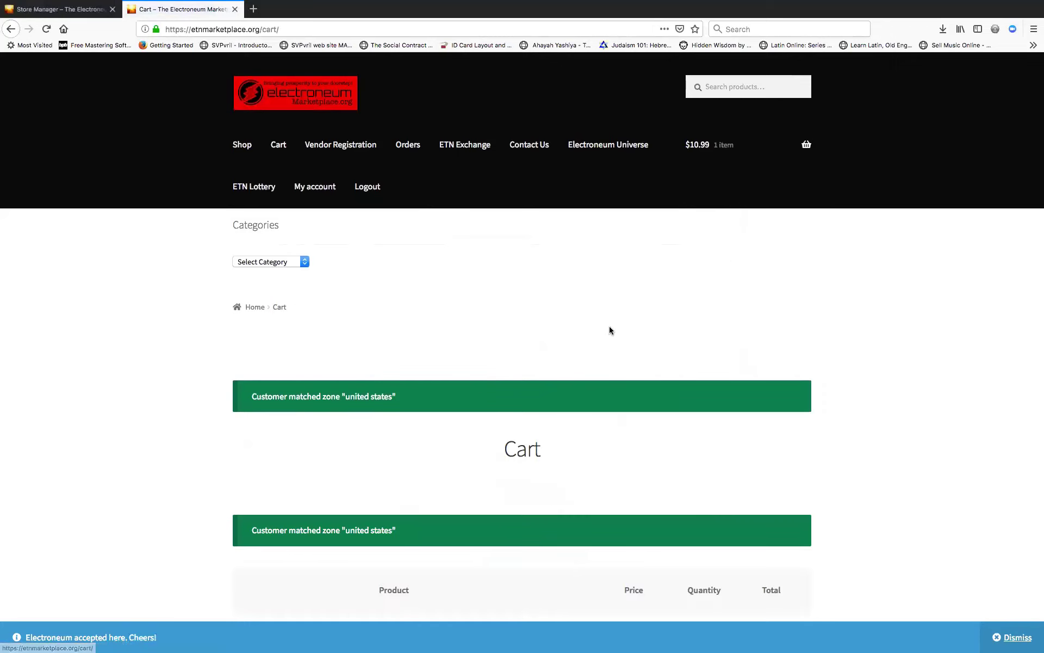
{"action": "scroll", "coordinate": [609, 326], "scroll_direction": "down", "scroll_amount": 10}
{"action": "scroll", "coordinate": [609, 326], "scroll_direction": "up", "scroll_amount": 3}
{"action": "scroll", "coordinate": [529, 302], "scroll_direction": "up", "scroll_amount": 1}
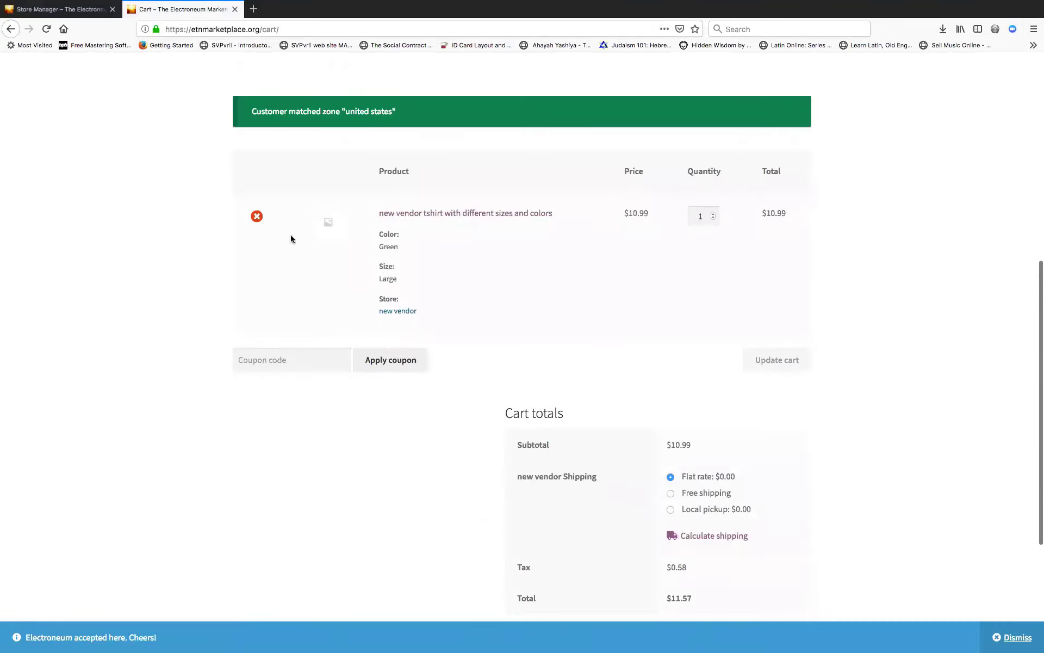
{"action": "left_click", "coordinate": [257, 217]}
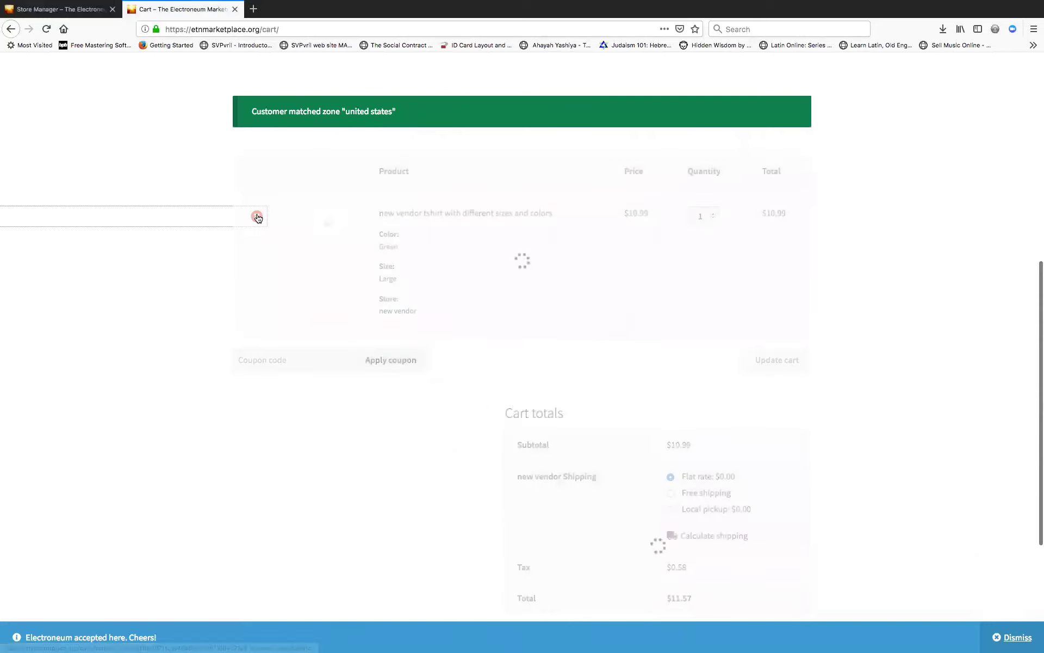